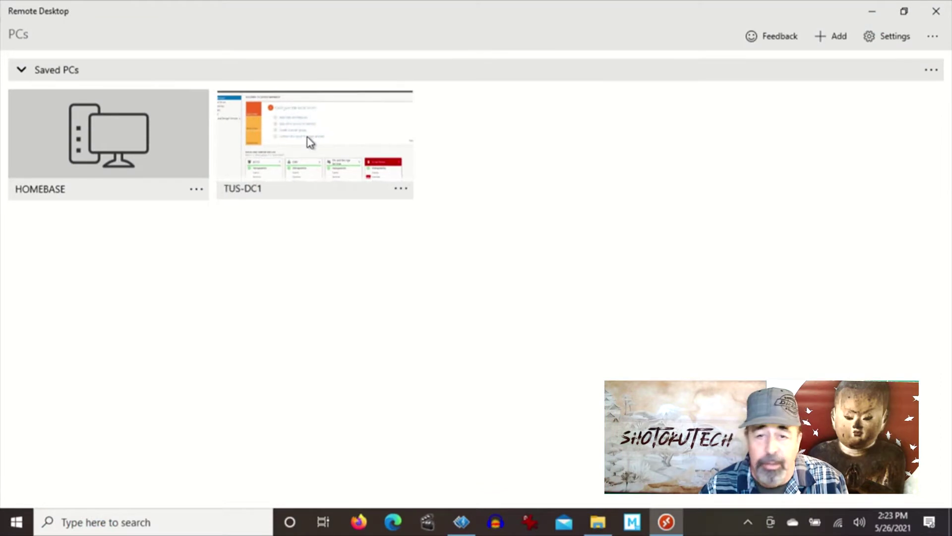
Step: On TUS-DC1, start the Add Roles wizard and select Volume Activation Services with its management features
left_click(310, 142)
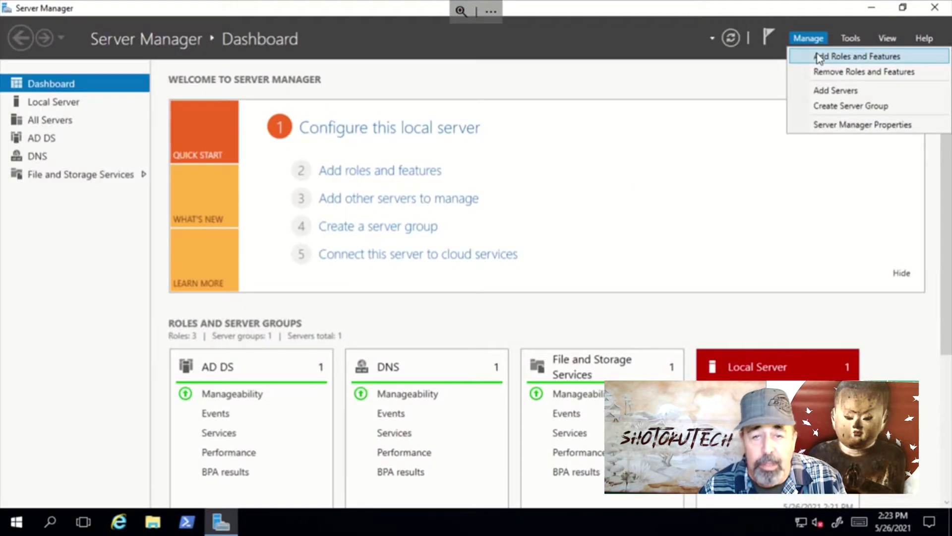
left_click(821, 55)
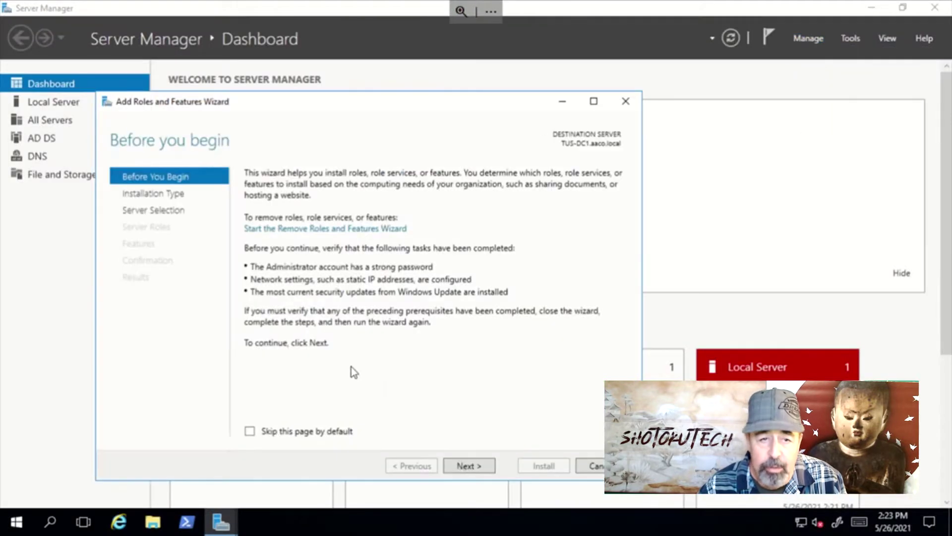
left_click(468, 466)
left_click(469, 466)
left_click(468, 466)
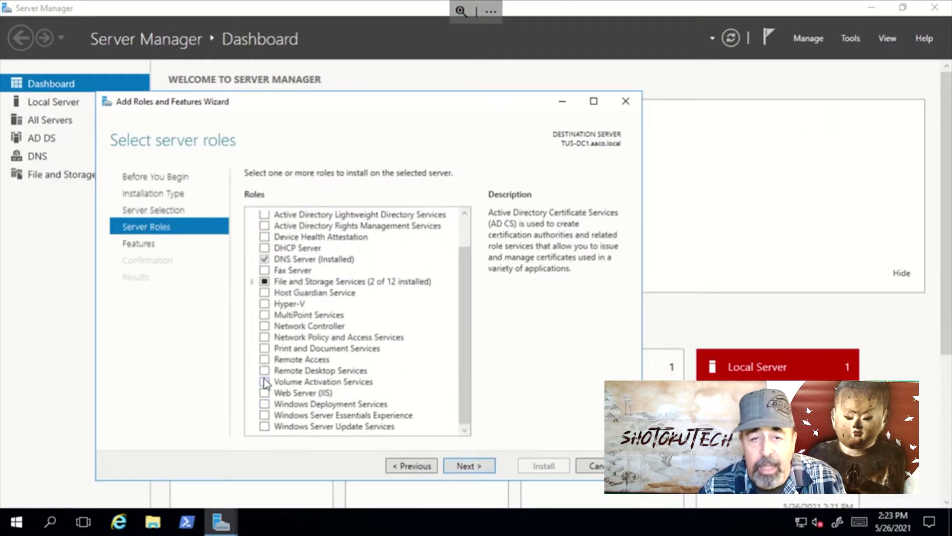
left_click(264, 381)
left_click(411, 410)
Step: Finish installing Volume Activation Services and review the pending post-deployment configuration
left_click(469, 466)
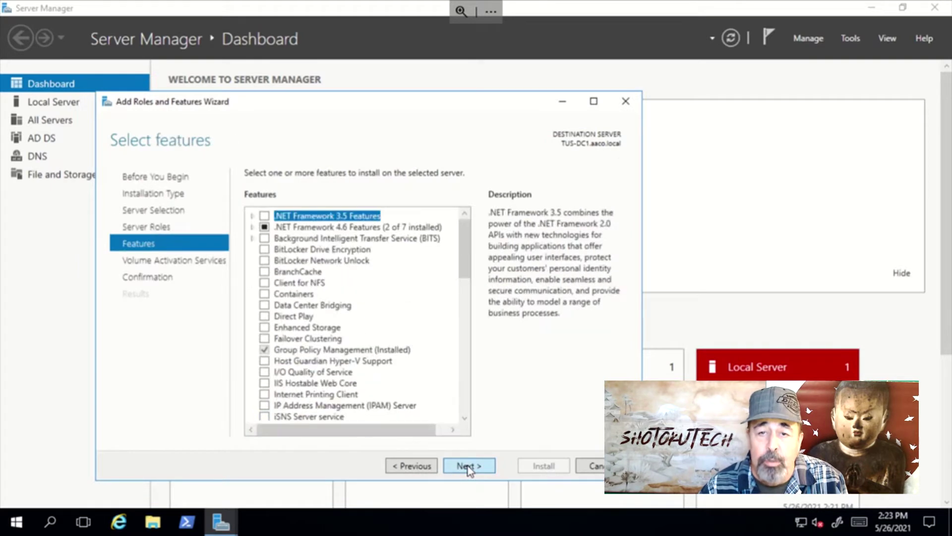
left_click(469, 466)
left_click(469, 466)
left_click(544, 466)
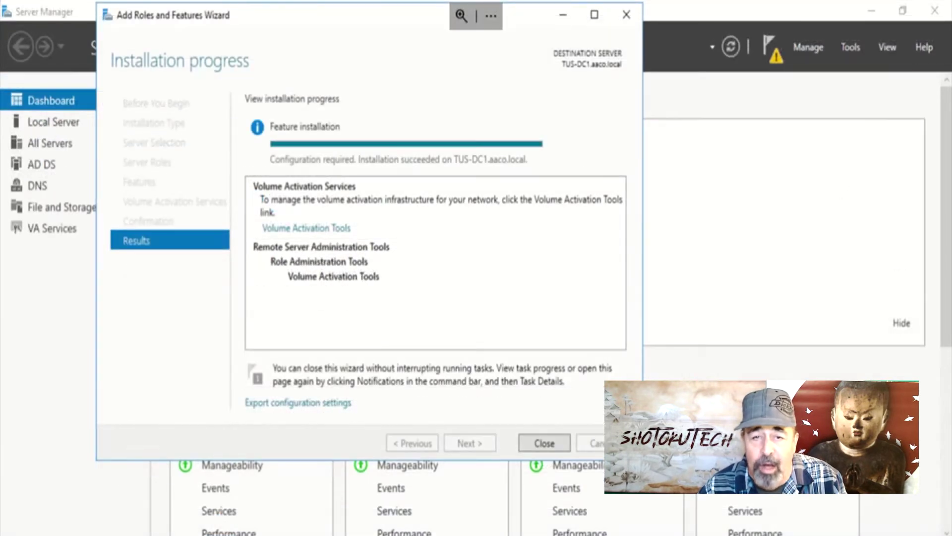
left_click(544, 443)
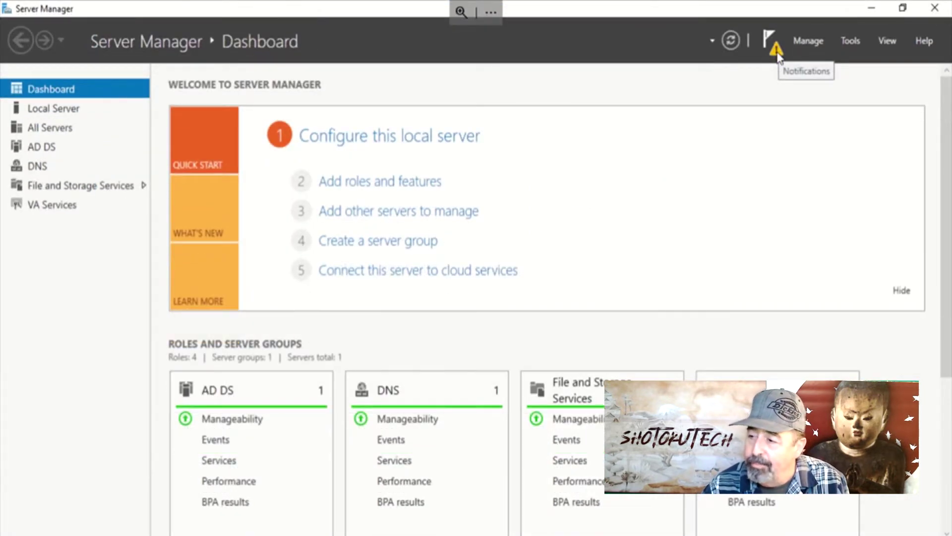
left_click(775, 50)
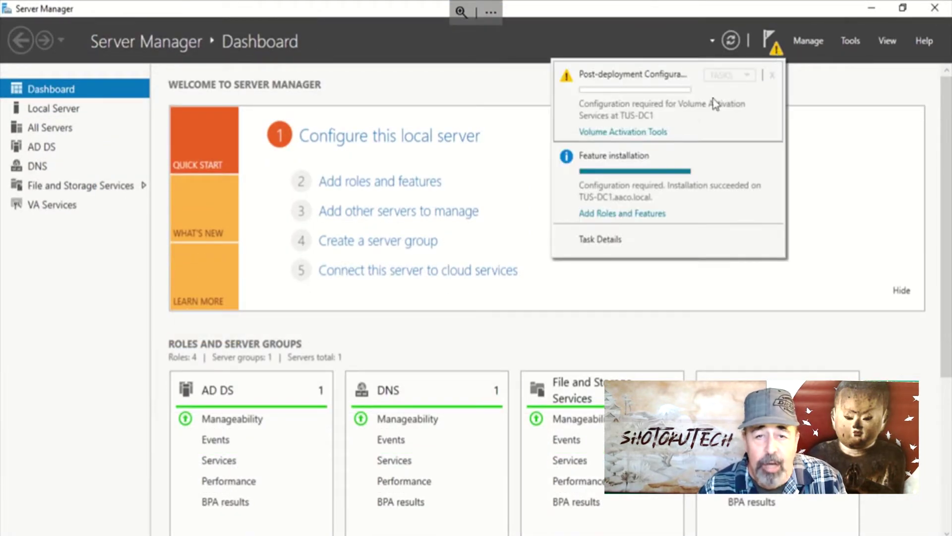
Step: Launch Volume Activation Tools and install a KMS host key on TUS-DC1.aaco.local
left_click(645, 133)
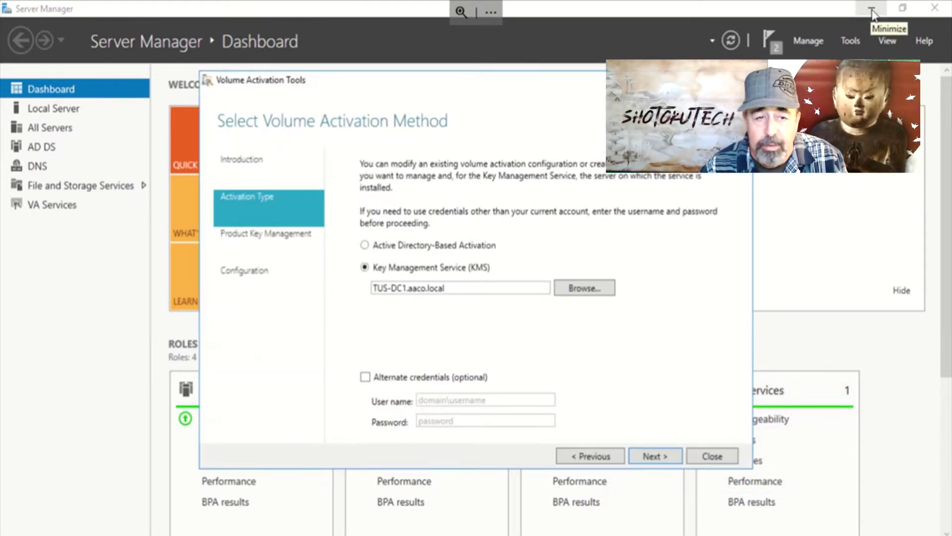
left_click(872, 9)
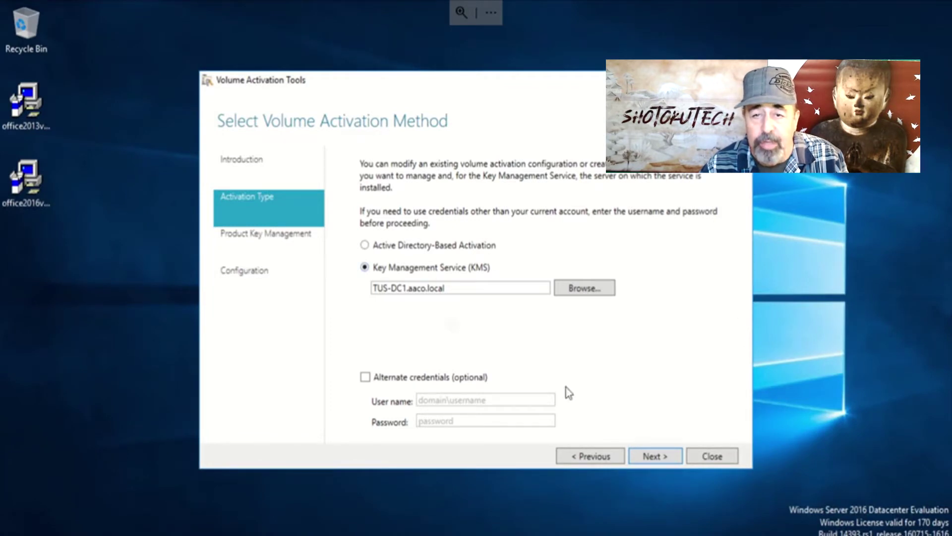
left_click(667, 460)
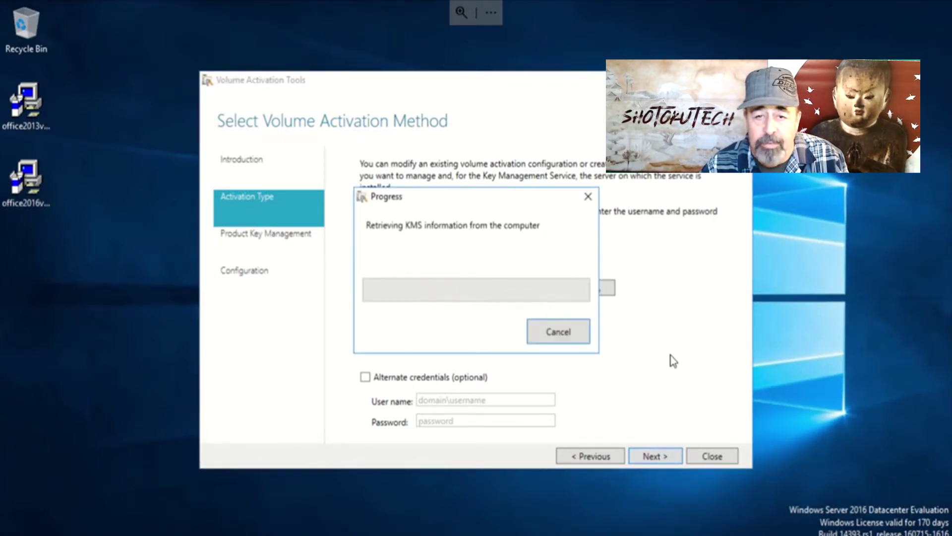
type("BCDFG-H")
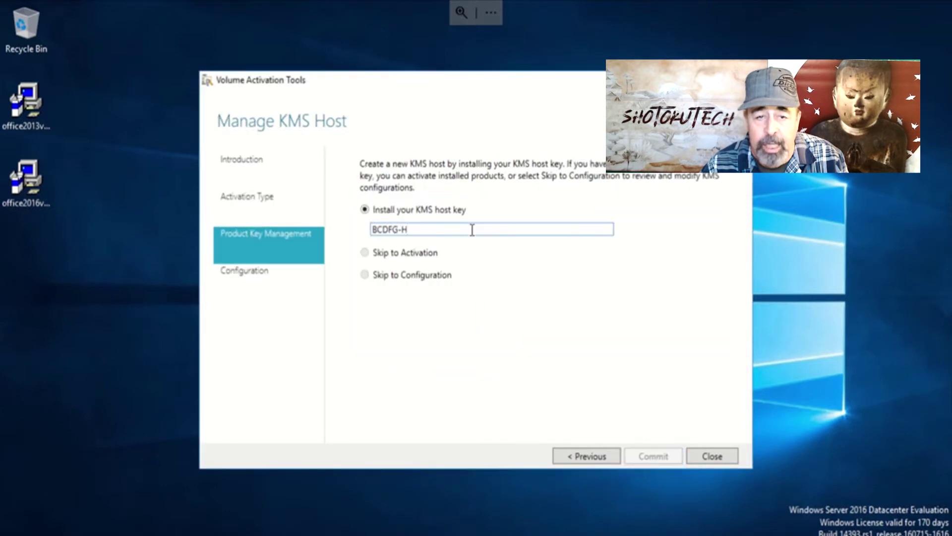
type("JKMN-PQRTV-")
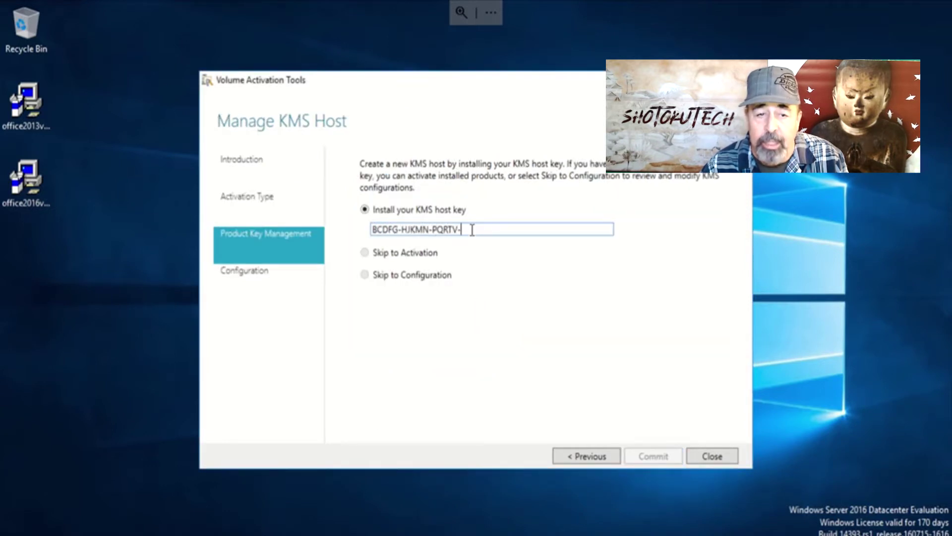
type("WXY23-45678")
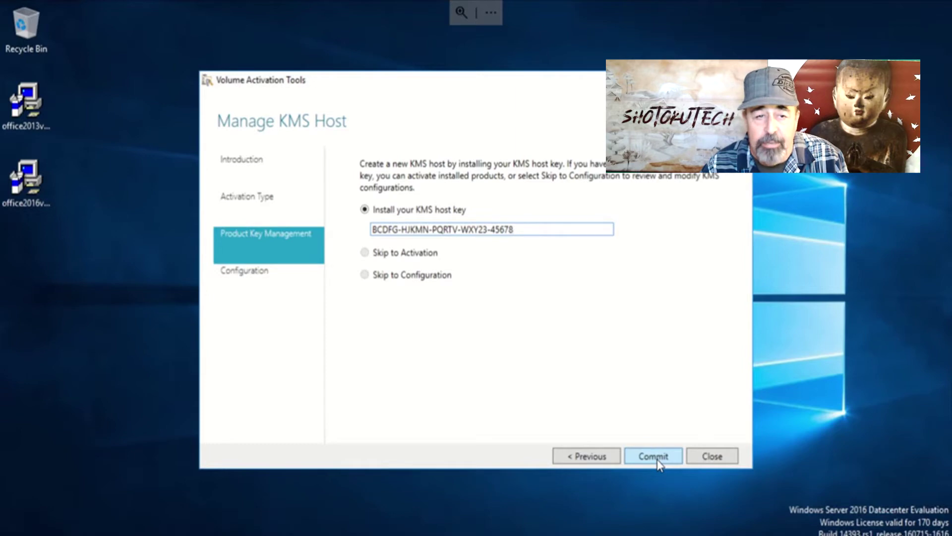
left_click(656, 458)
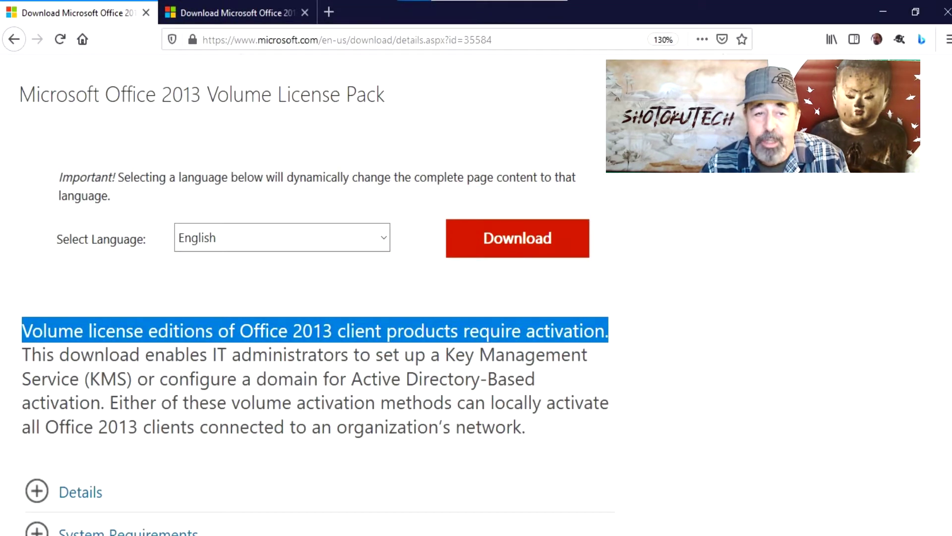
key("ctrl+Tab")
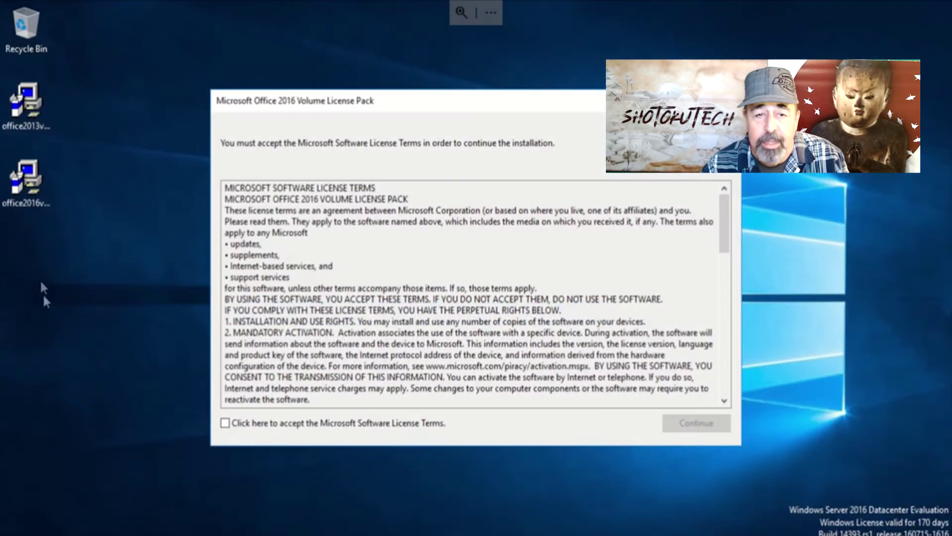
Step: Accept the Office 2016 Volume License Pack terms and continue into Volume Activation Tools
left_click(251, 427)
left_click(694, 423)
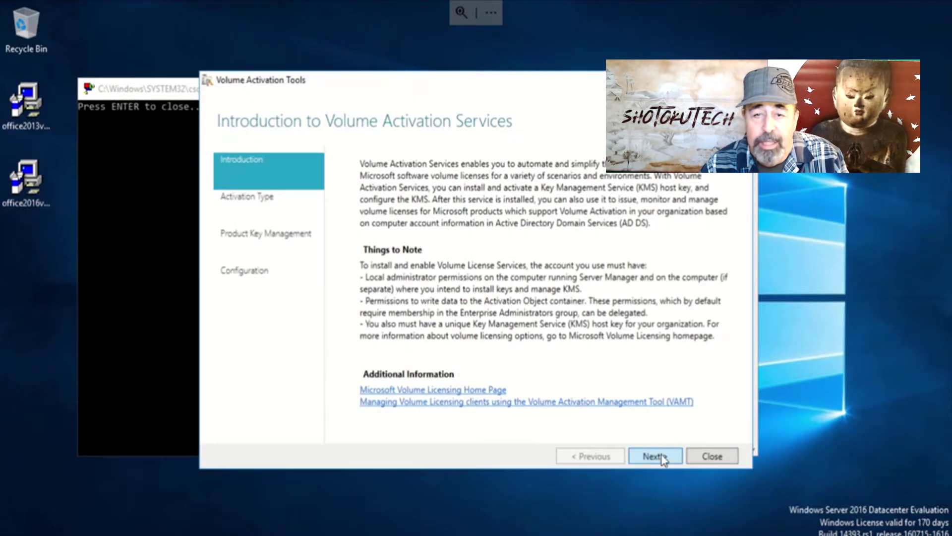
left_click(661, 455)
Step: Choose KMS activation for TUS-PC1.aaco.local and enter the Office KMS host key
left_click(404, 270)
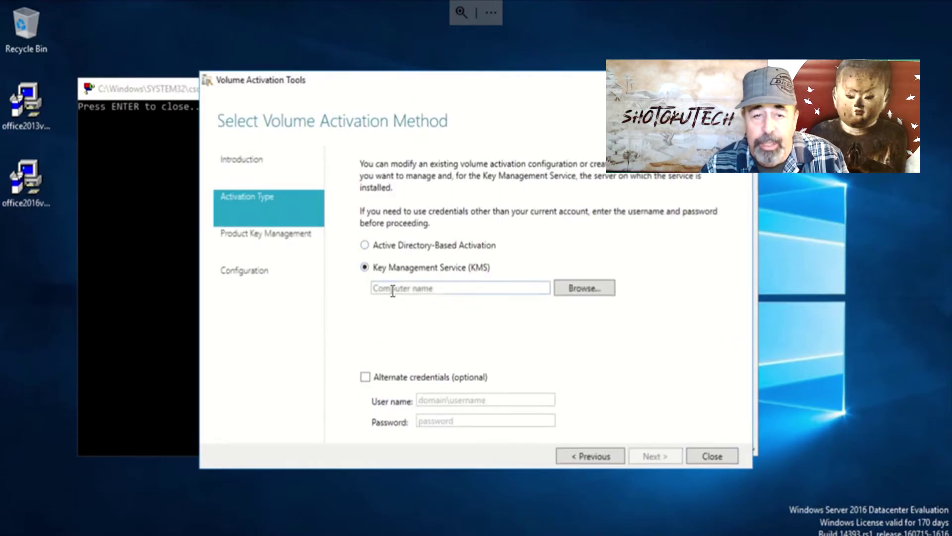
left_click(393, 288)
type("TUS-PC1.aaco.local")
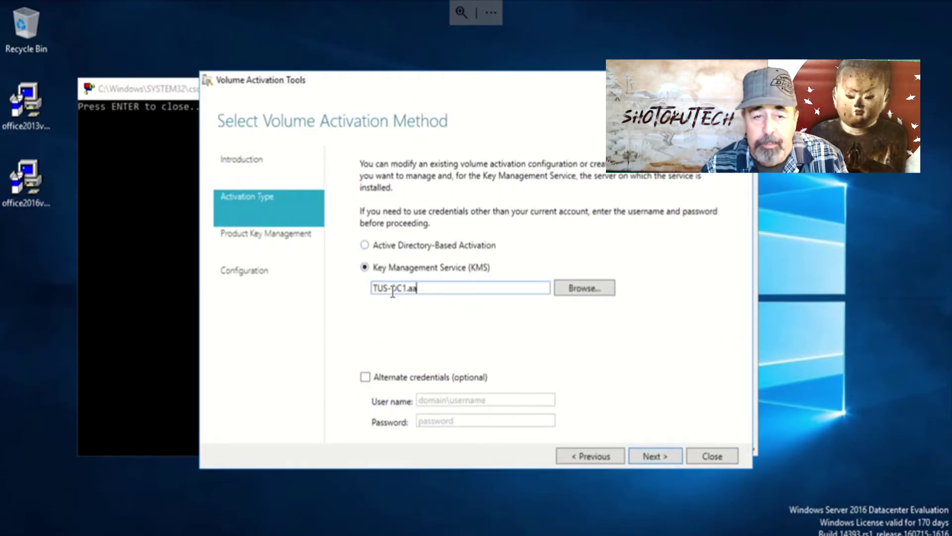
left_click(655, 455)
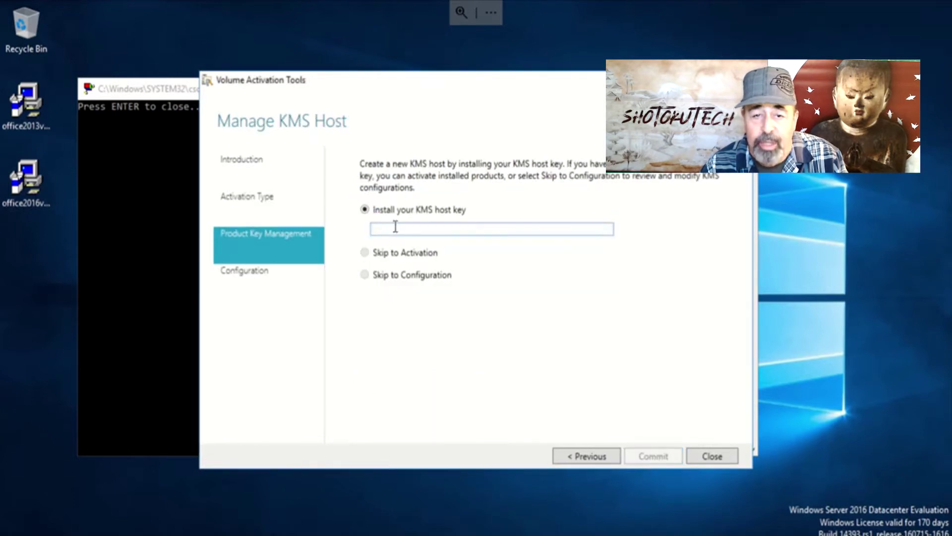
type("23456-789")
type("BC-DFGHJ-KMN")
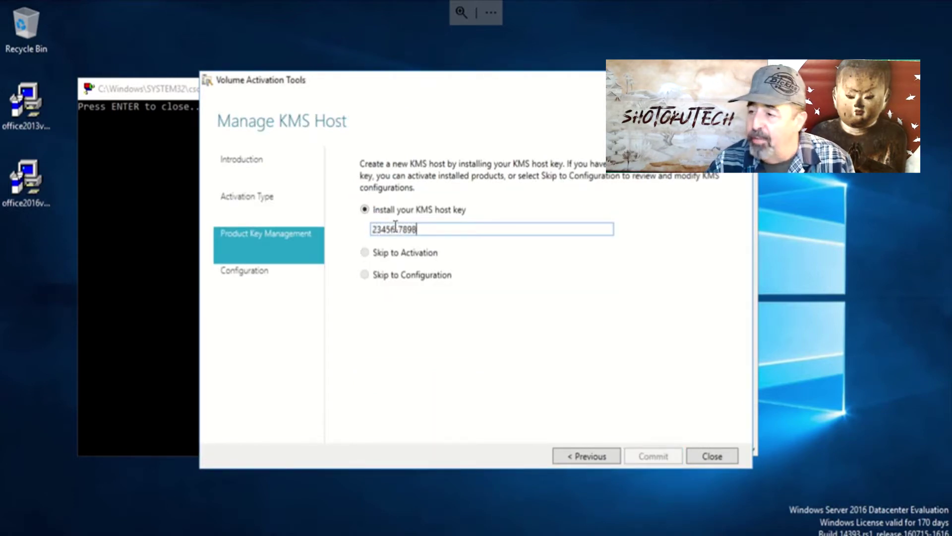
type("PQ-")
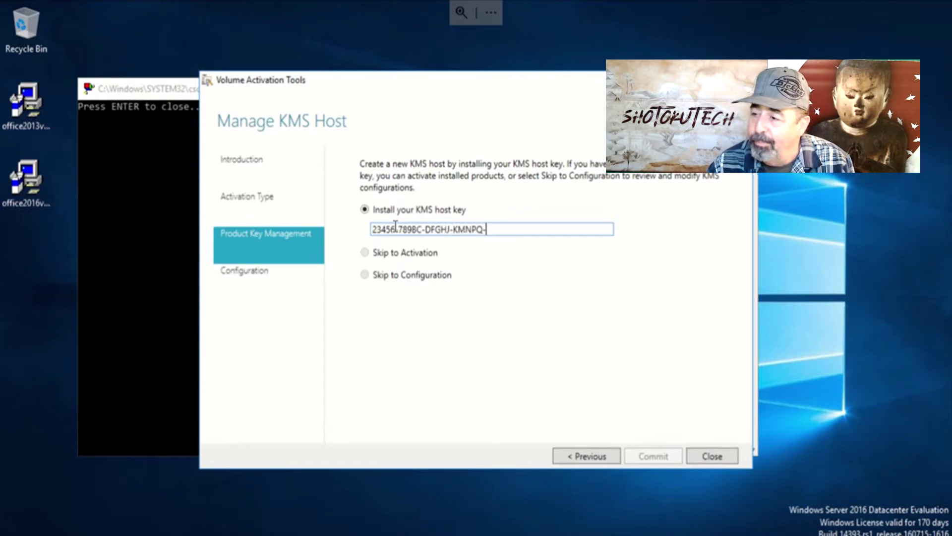
type("RTVWX")
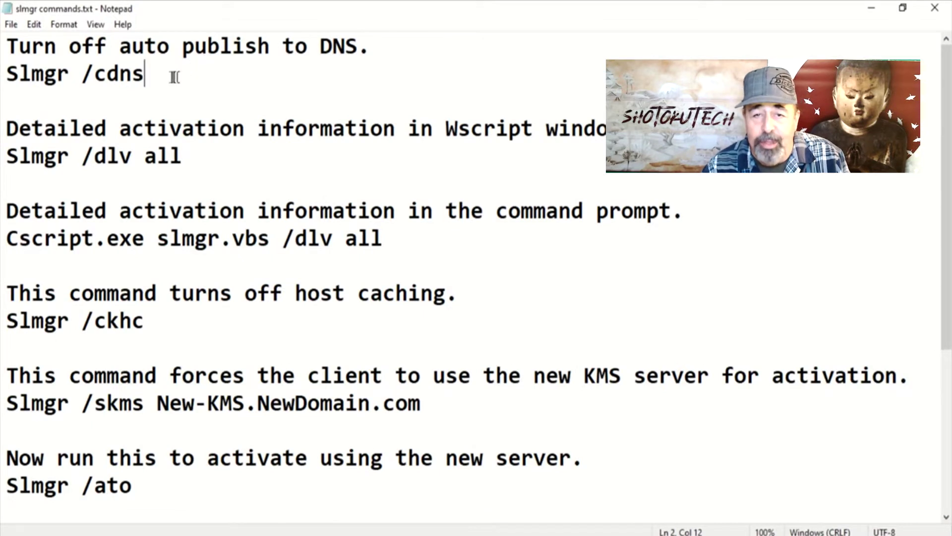
Step: Copy the Slmgr /cdns line from the Notepad notes and switch to Command Prompt
left_click_drag(163, 75, 5, 73)
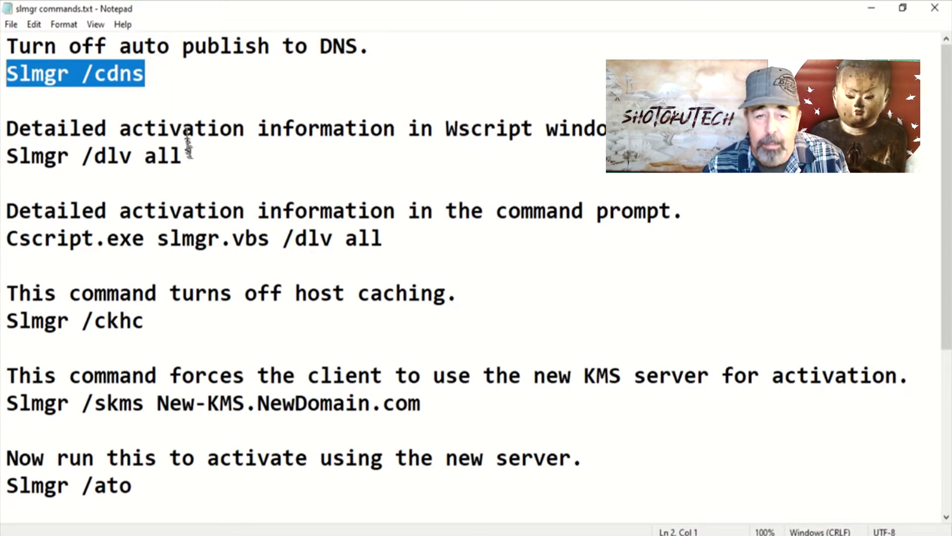
key("super+r")
left_click(181, 81)
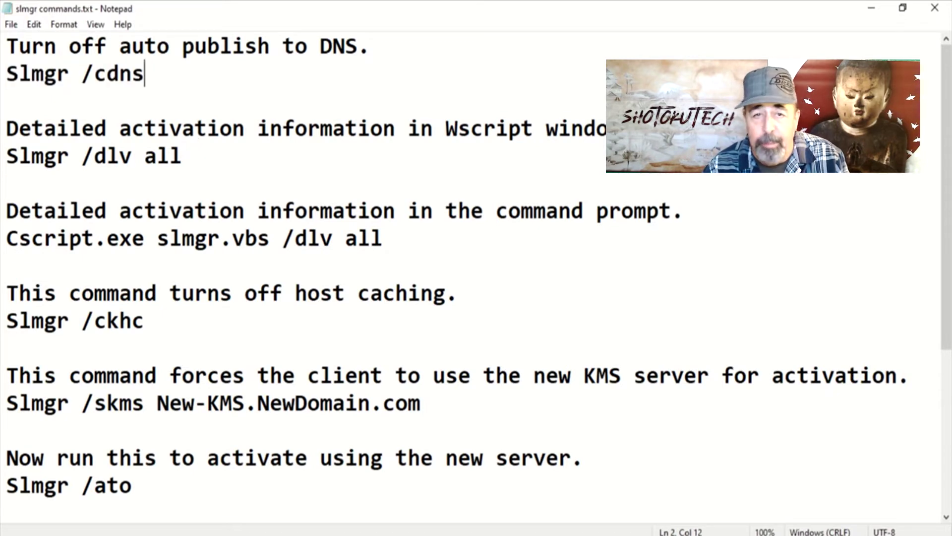
left_click(182, 156)
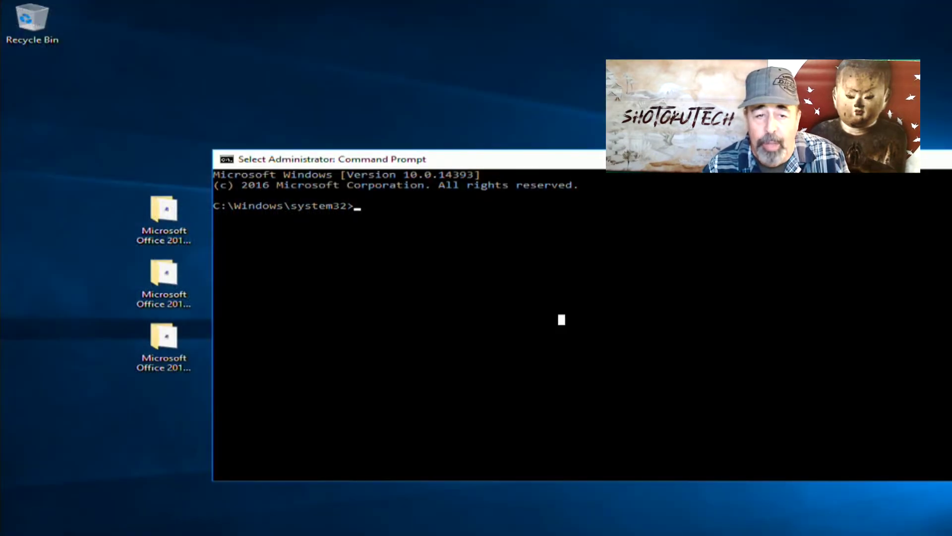
Step: Run slmgr /cdns to disable KMS DNS publishing and dismiss the confirmation message
key("Escape")
type("slmg")
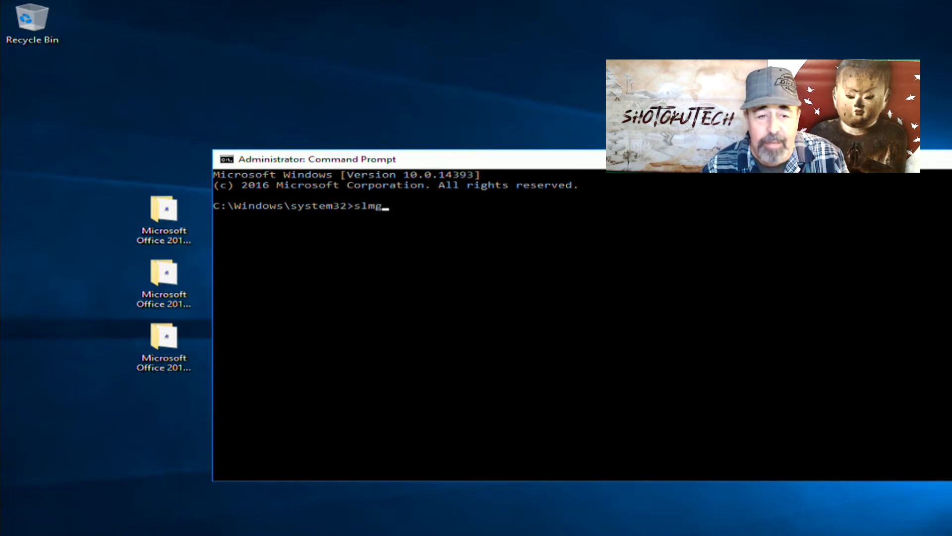
type("r /")
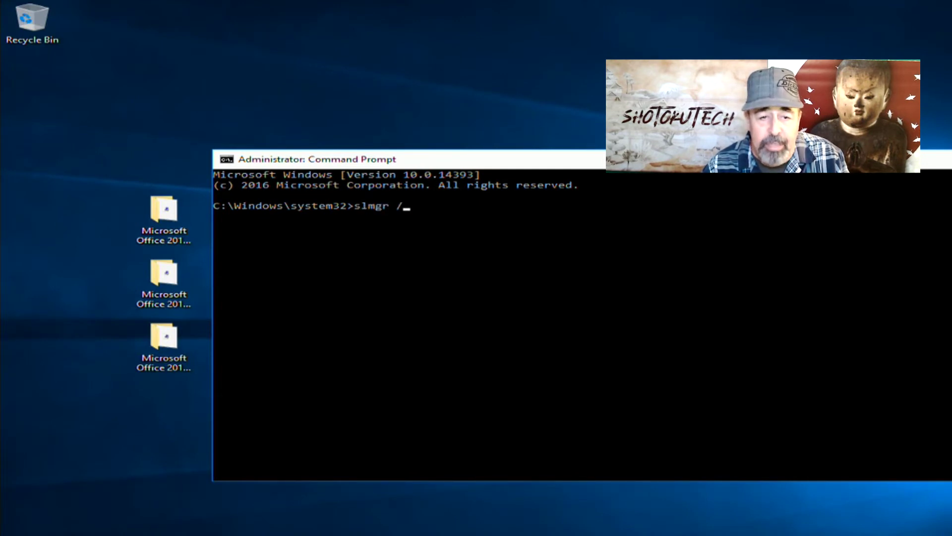
type("cdns")
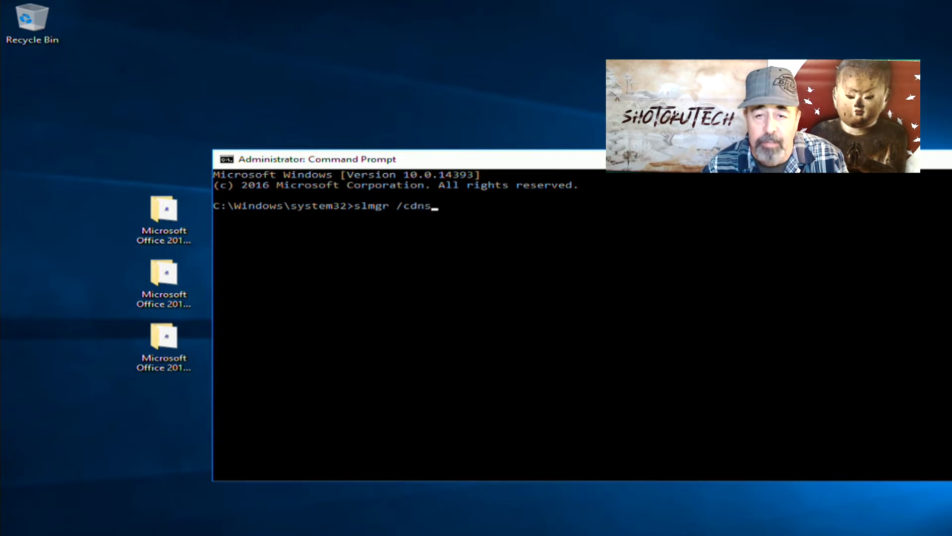
key("Return")
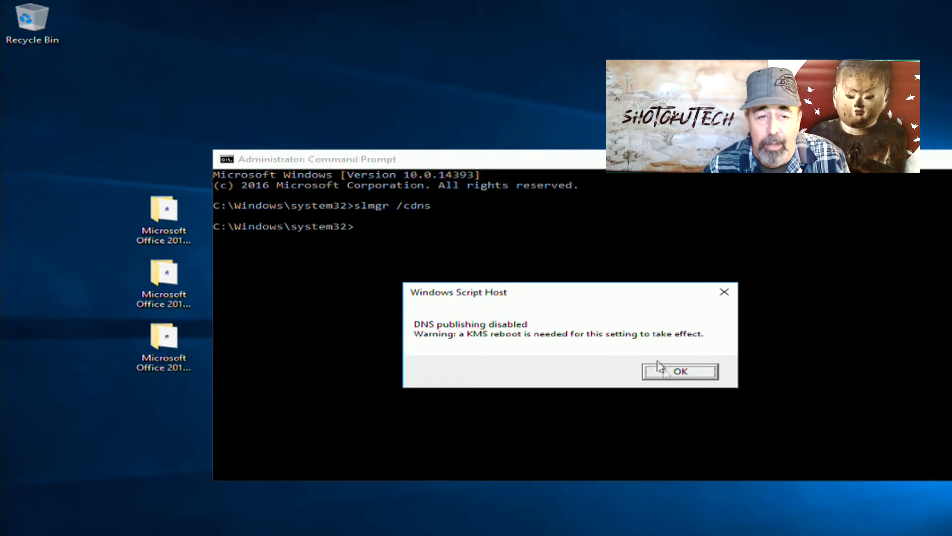
left_click(676, 372)
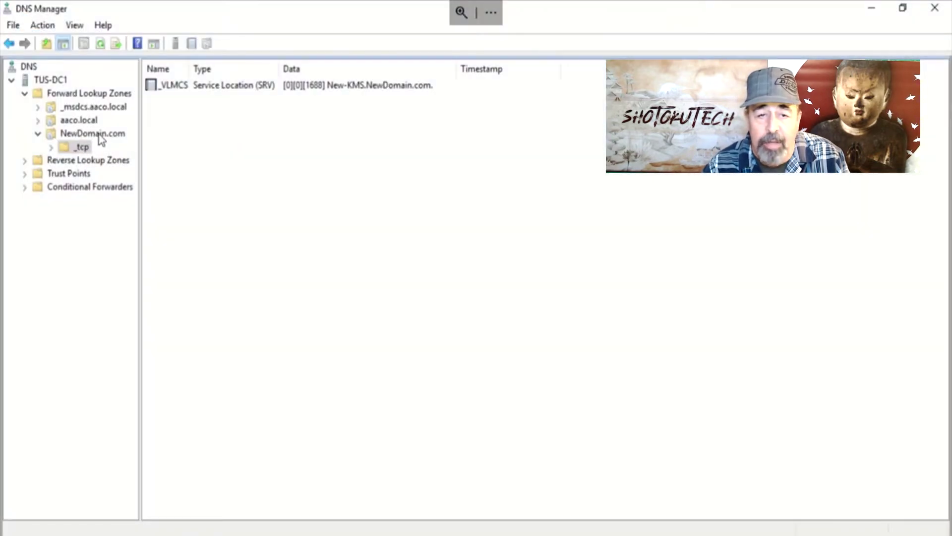
left_click(99, 136)
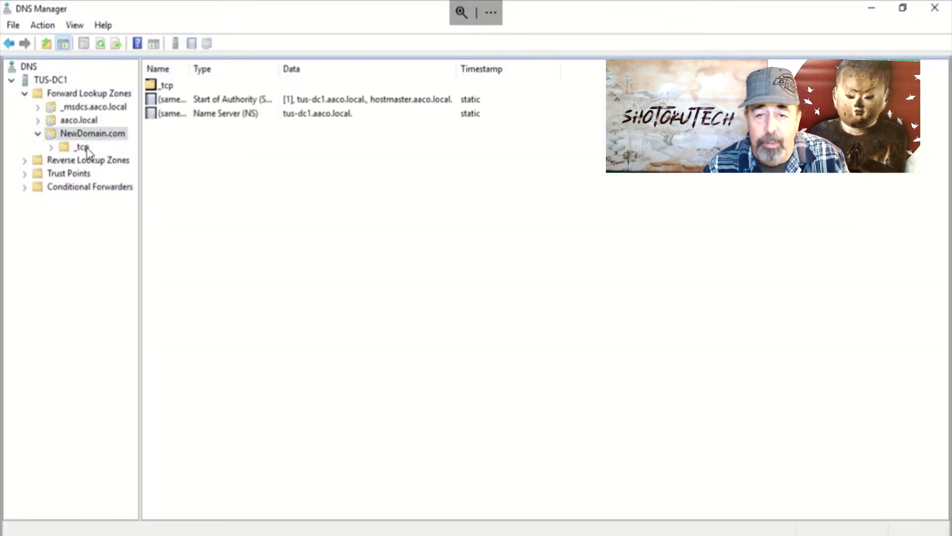
Step: Delete the _VLMCS record from NewDomain.com's _tcp folder and confirm the deletion
left_click(83, 148)
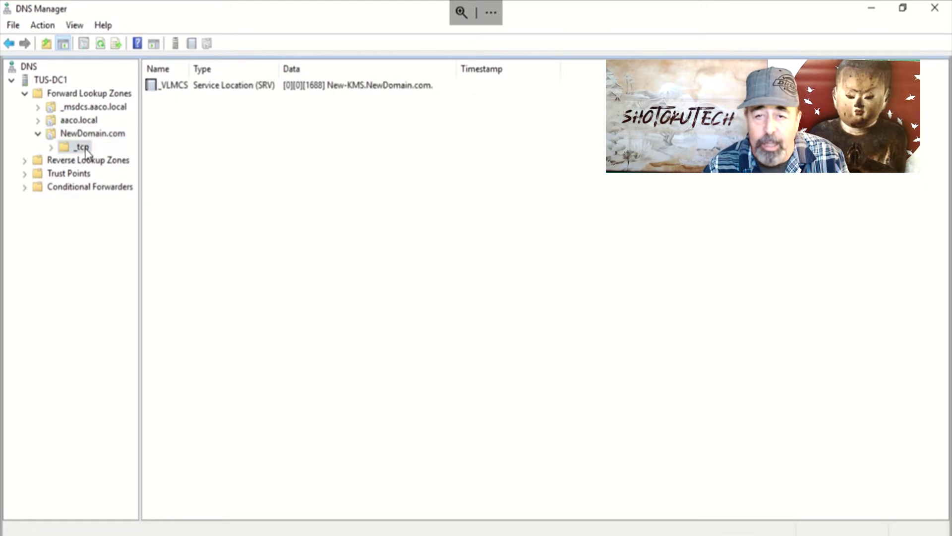
right_click(247, 89)
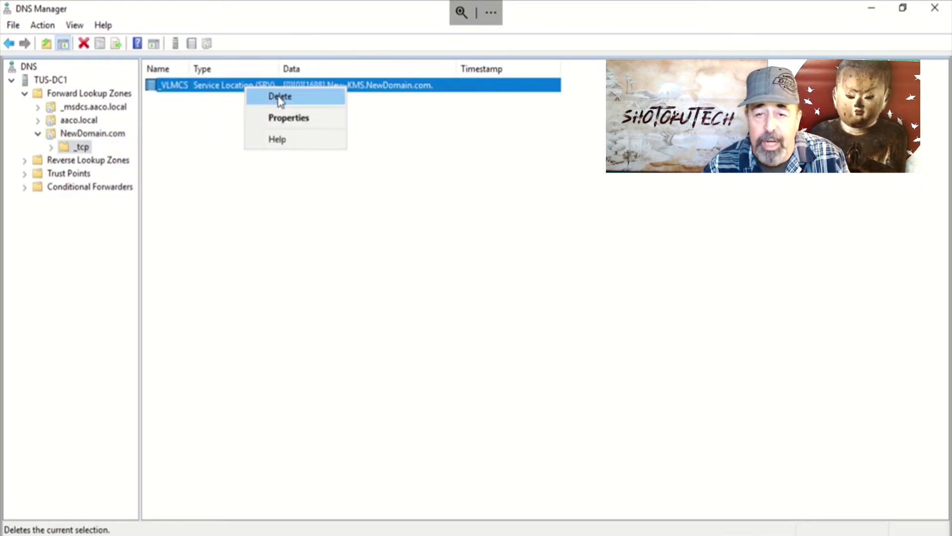
left_click(281, 98)
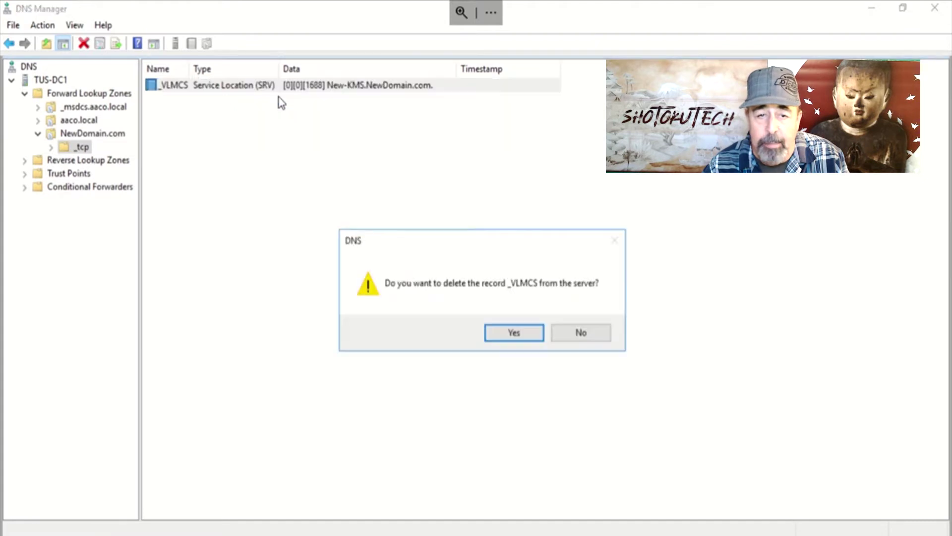
left_click(514, 334)
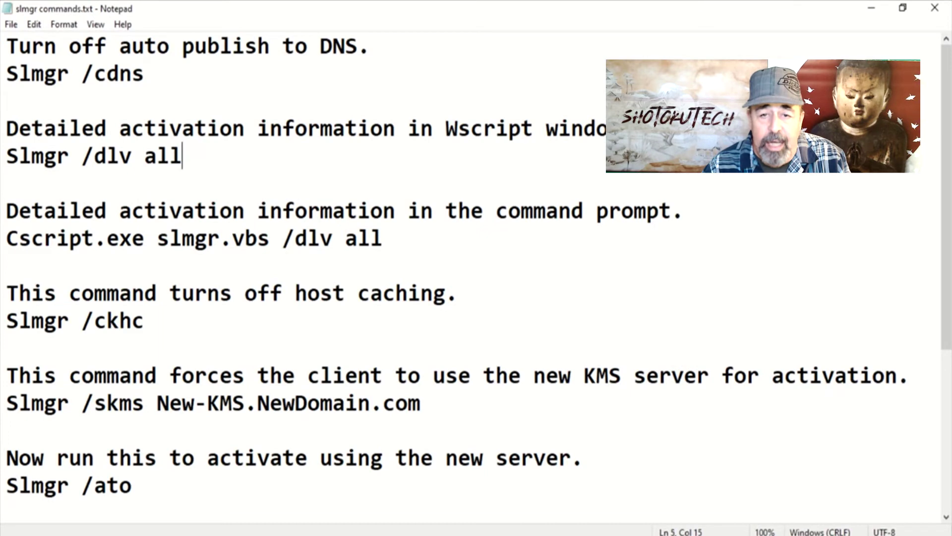
Step: Run slmgr /dlv all to show detailed licensing information
left_click_drag(197, 156, 6, 157)
left_click(192, 154)
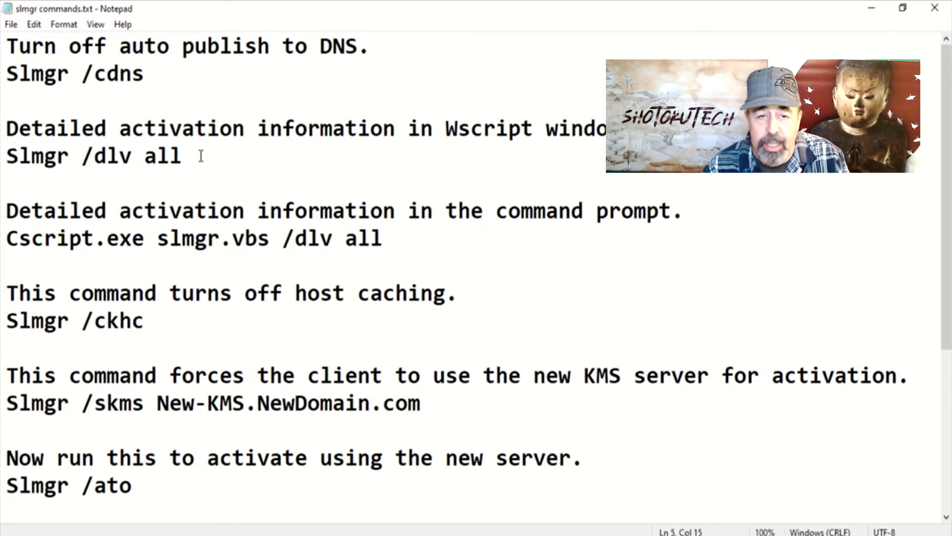
type("slmgr")
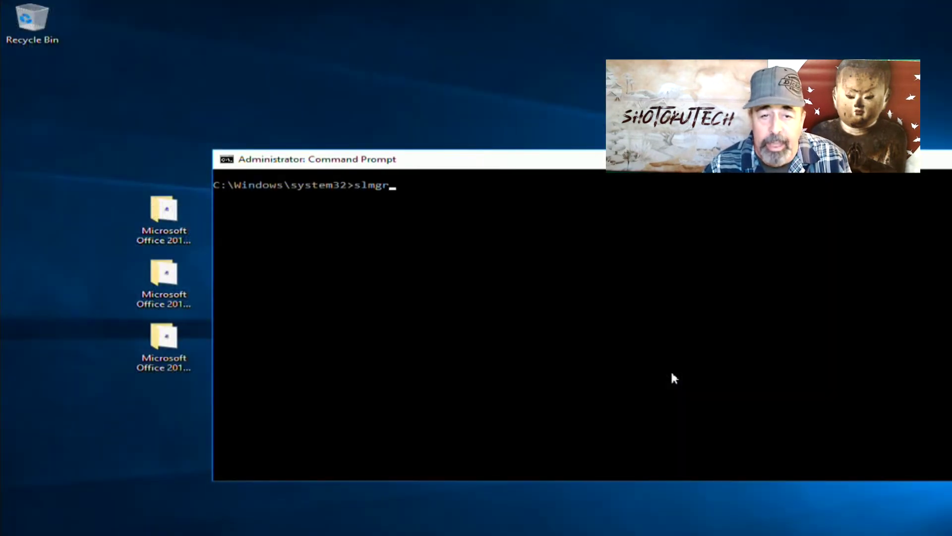
type(" /dlv all")
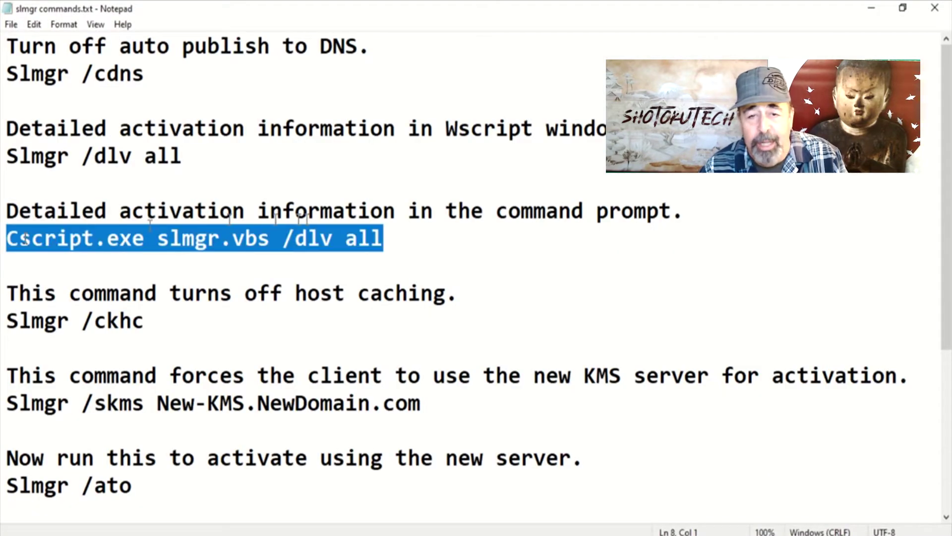
Step: Rerun the command as cscript.exe slmgr.vbs /dlv all to print the details in the console
left_click(408, 242)
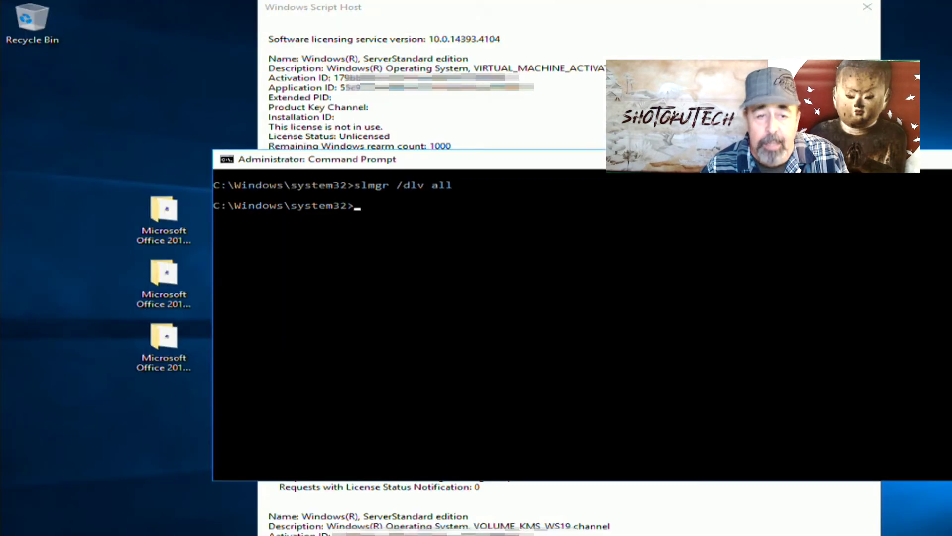
key("Up")
key("Home")
type("c")
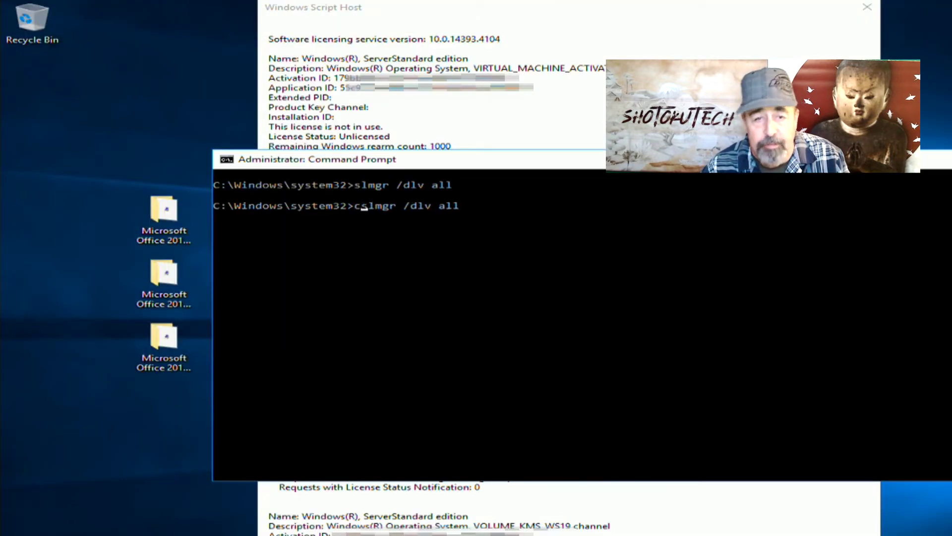
type("script ")
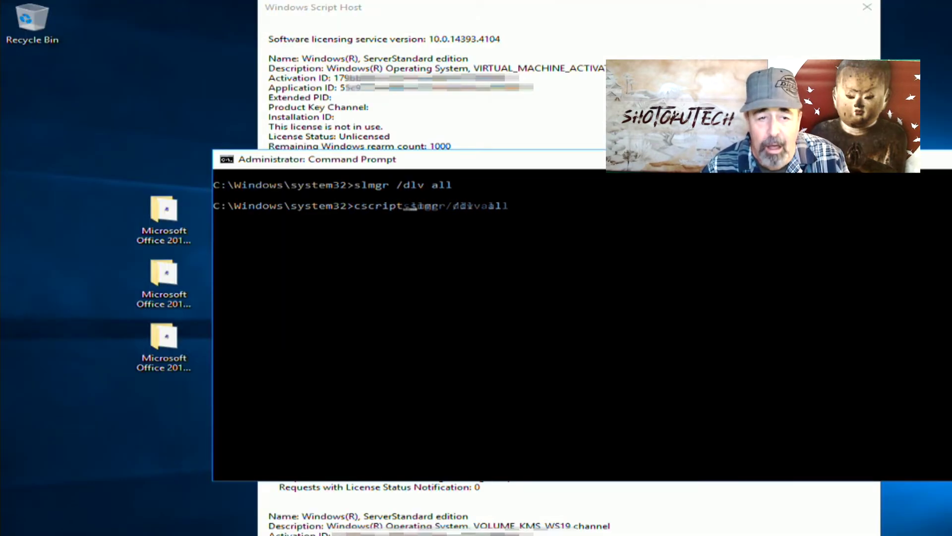
type(".exe ")
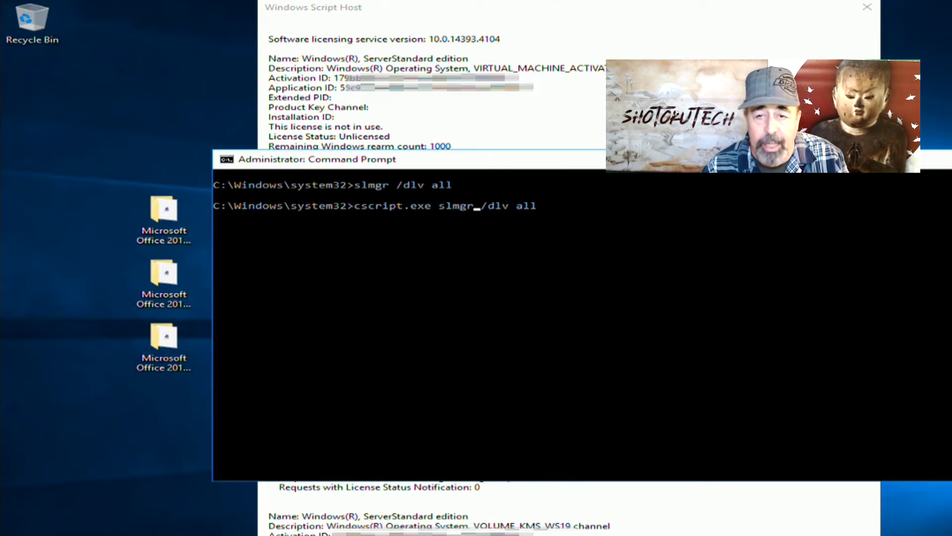
type(".vbs")
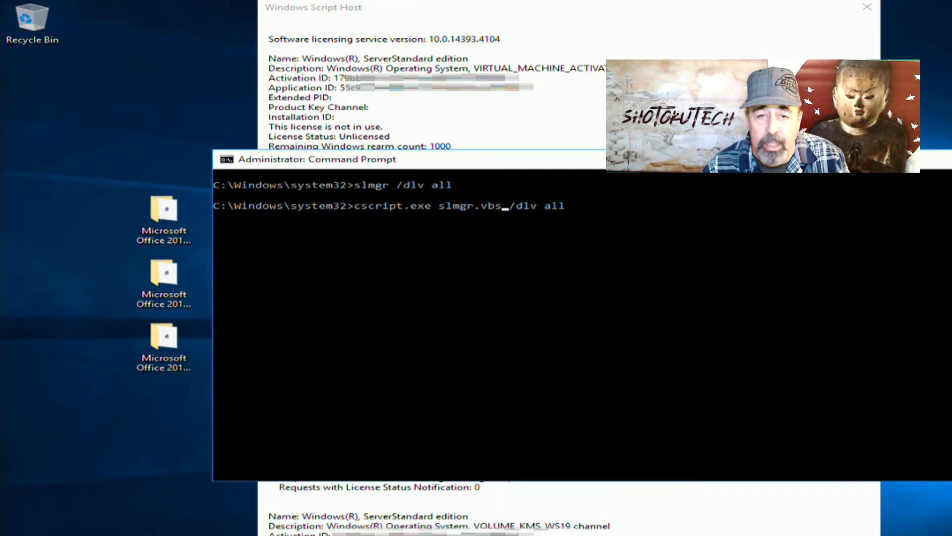
key("Return")
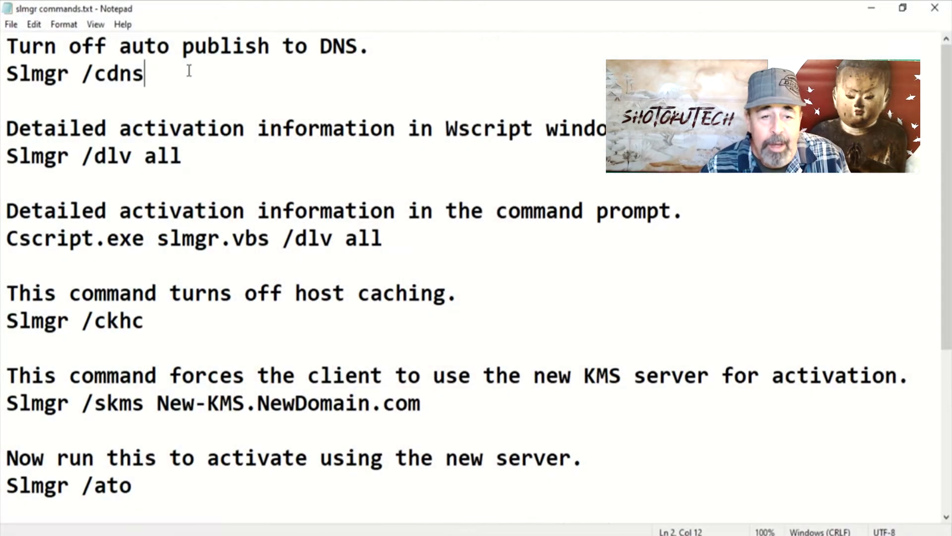
Step: Run slmgr /cdns again in the Administrator Command Prompt and dismiss the confirmation
left_click_drag(170, 77, 13, 75)
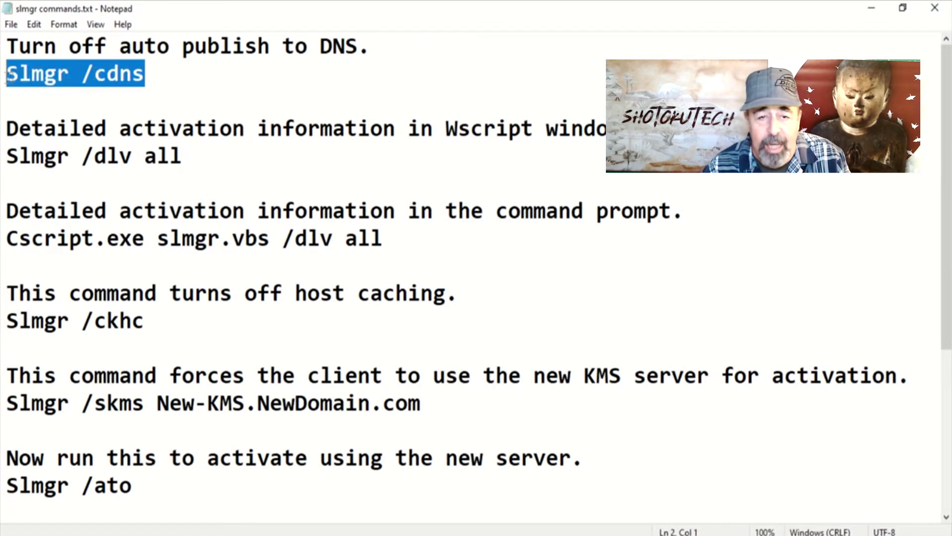
left_click(184, 94)
left_click(183, 157)
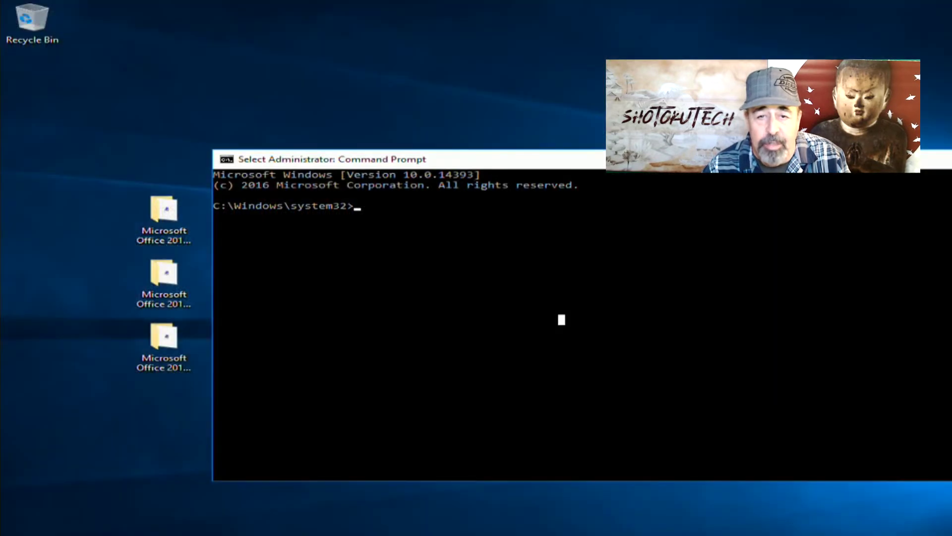
type("slmgr ")
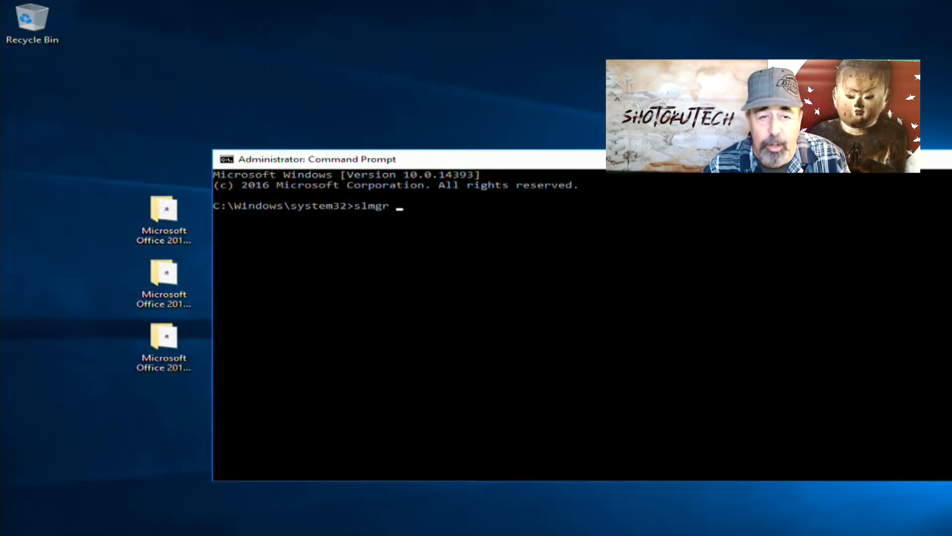
type("/cdns")
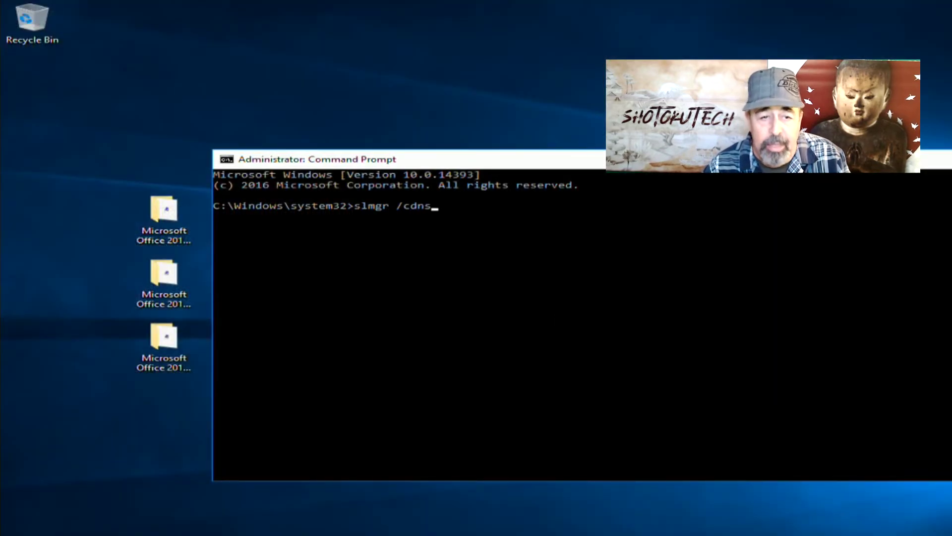
key("Return")
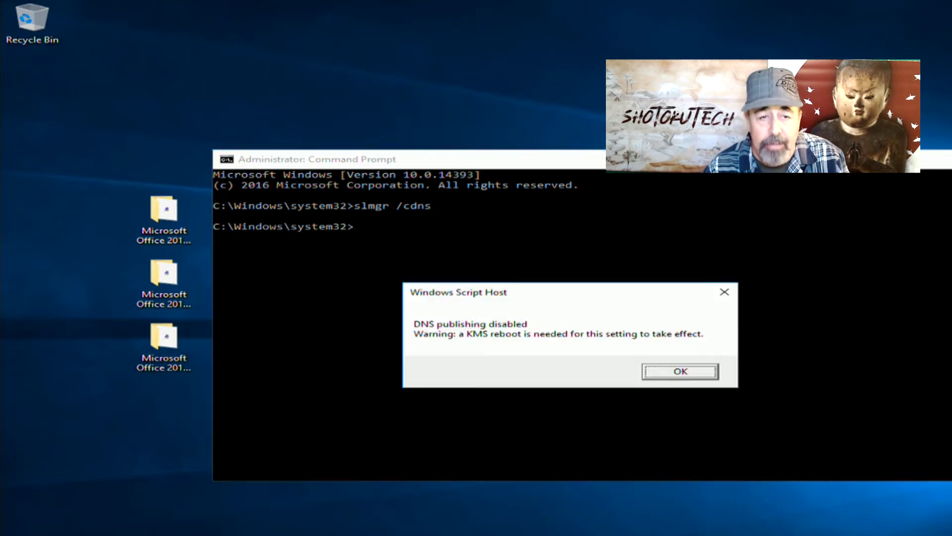
left_click(670, 371)
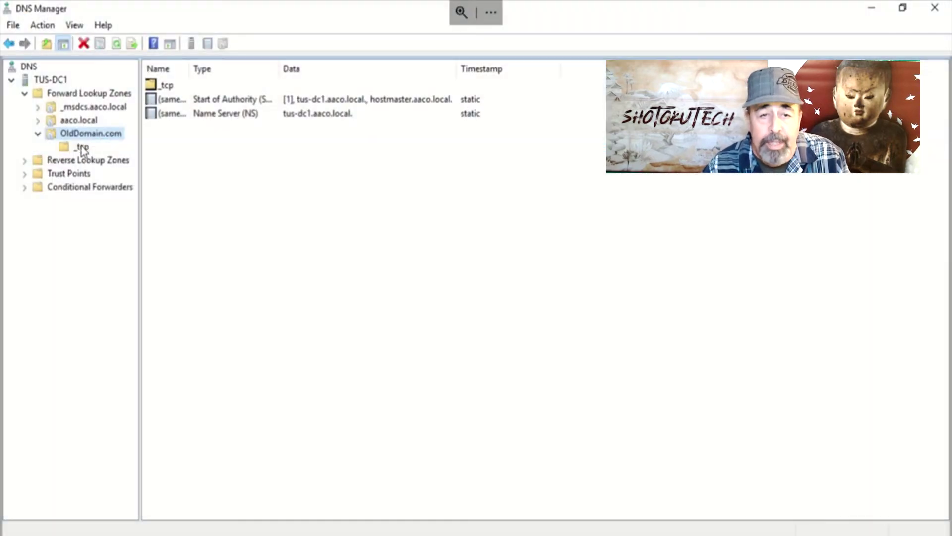
Step: Change the existing OldDomain.com _VLMCS record's host to New-KMS.NewDomain.com
left_click(82, 147)
double_click(169, 86)
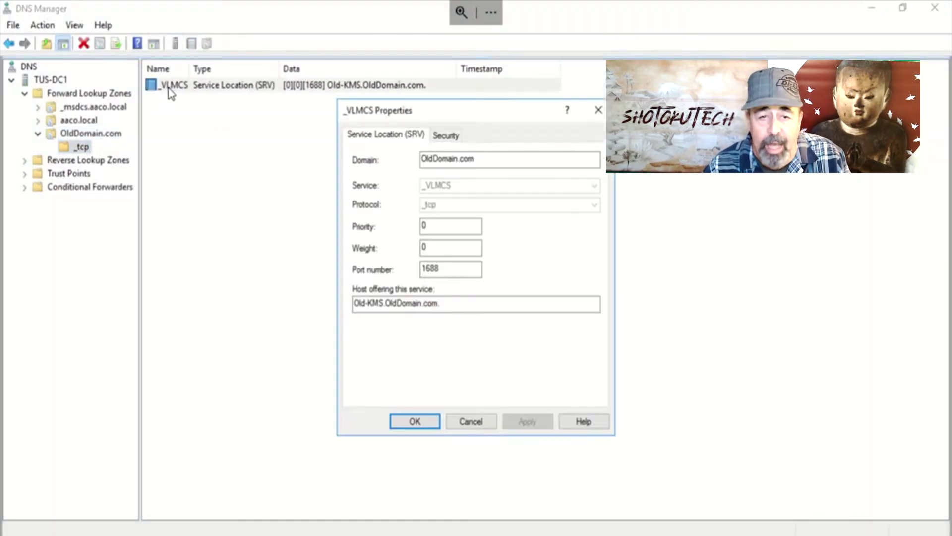
left_click(366, 304)
key("BackSpace")
key("BackSpace")
key("BackSpace")
type("New")
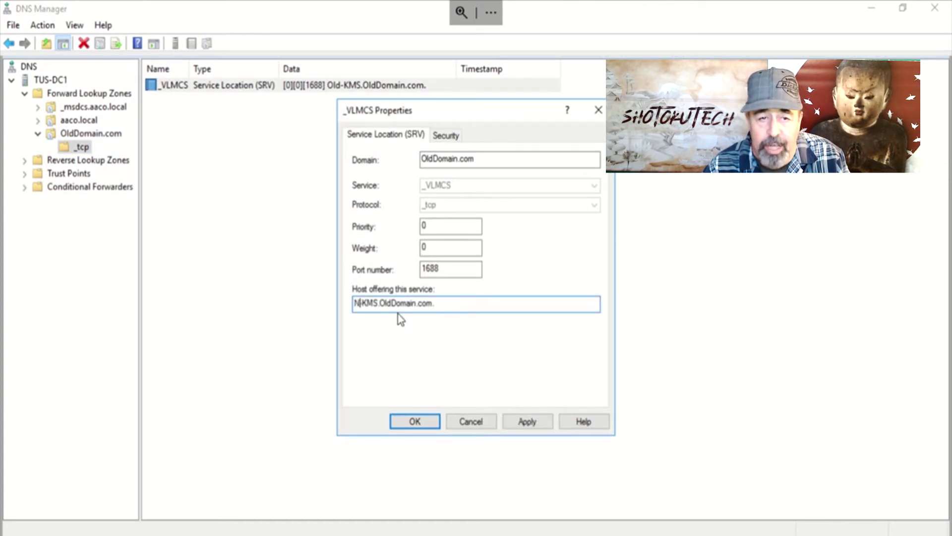
left_click(397, 311)
type("New")
key("Delete")
key("Delete")
key("Delete")
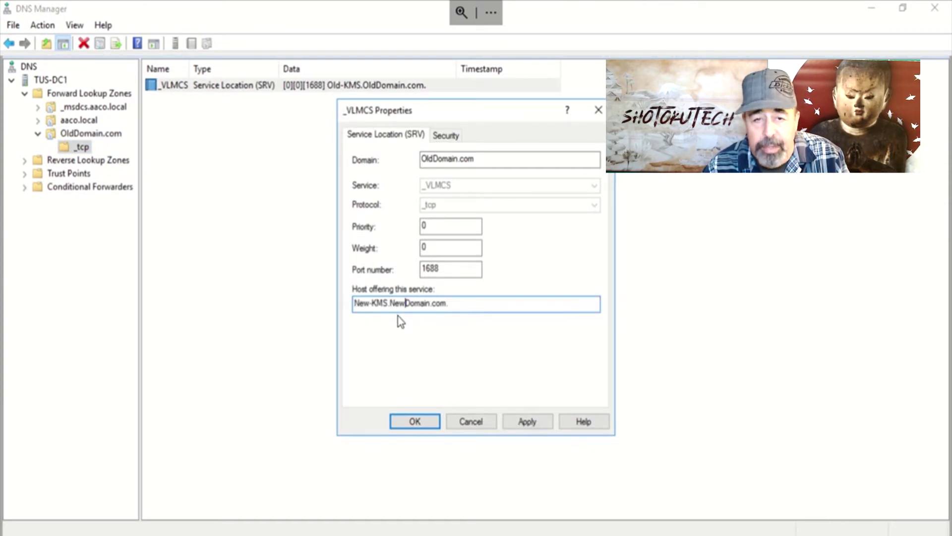
left_click(527, 421)
Step: Create a new SRV record: service _VLMCS, protocol _tcp, port 1688, host New-KMS.NewDomain.com
left_click(422, 426)
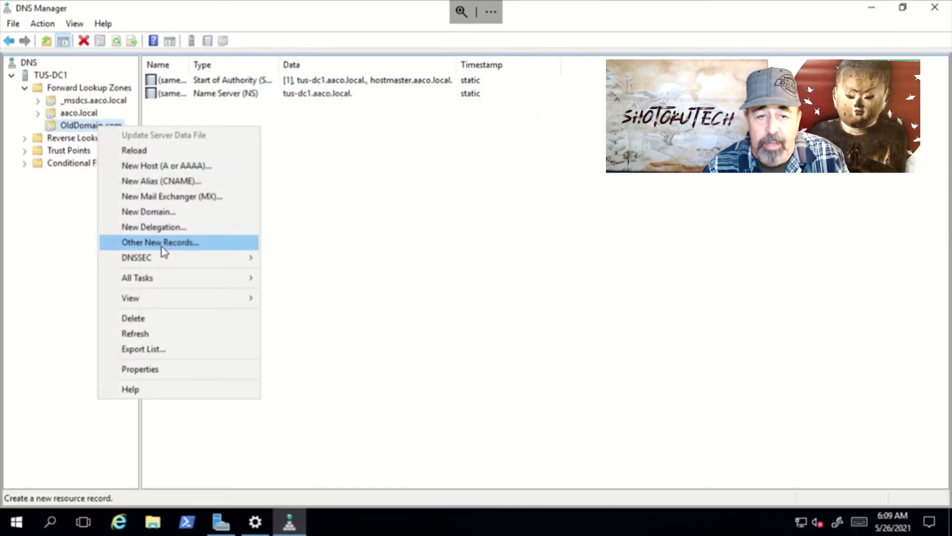
left_click(162, 244)
left_click(520, 375)
type("_")
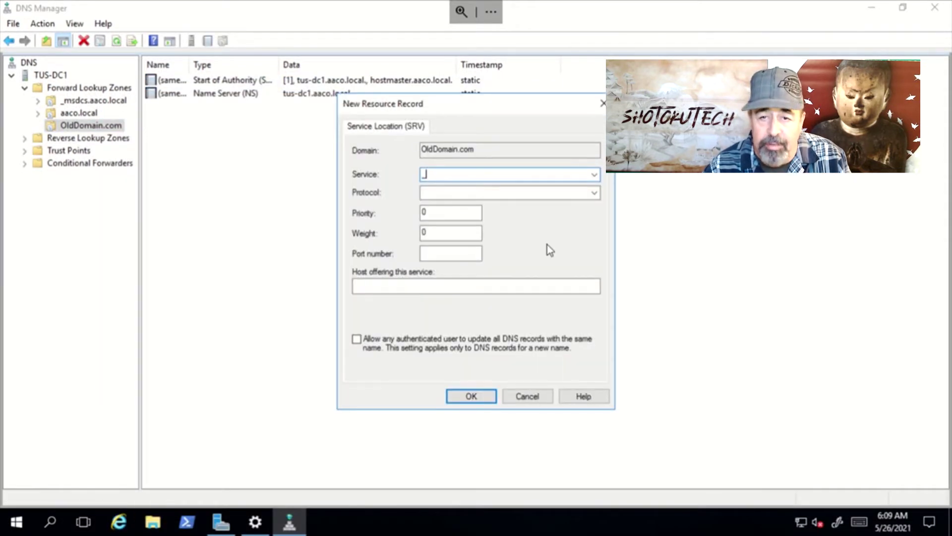
type("VLMCS")
key("Tab")
type("_tcp")
key("Tab")
key("Tab")
key("Tab")
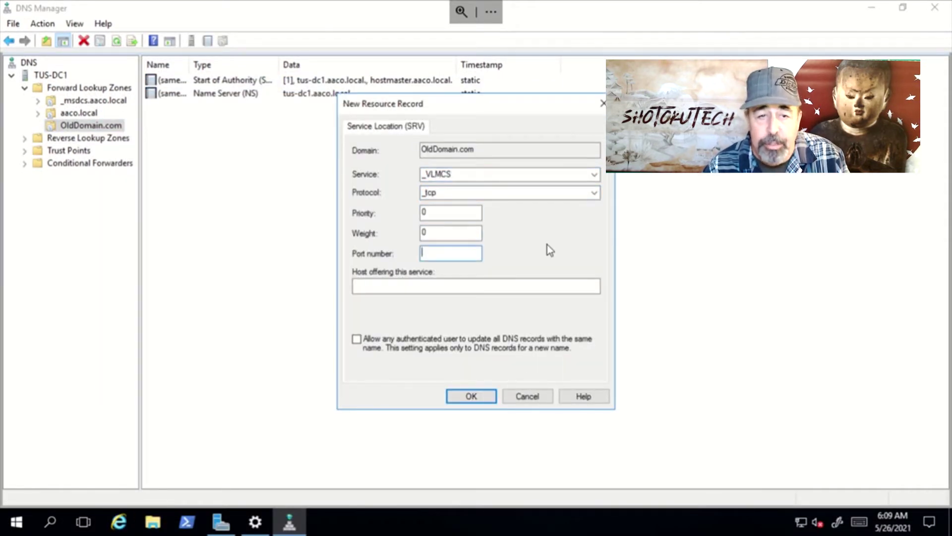
type("1688")
key("Tab")
type("New-K")
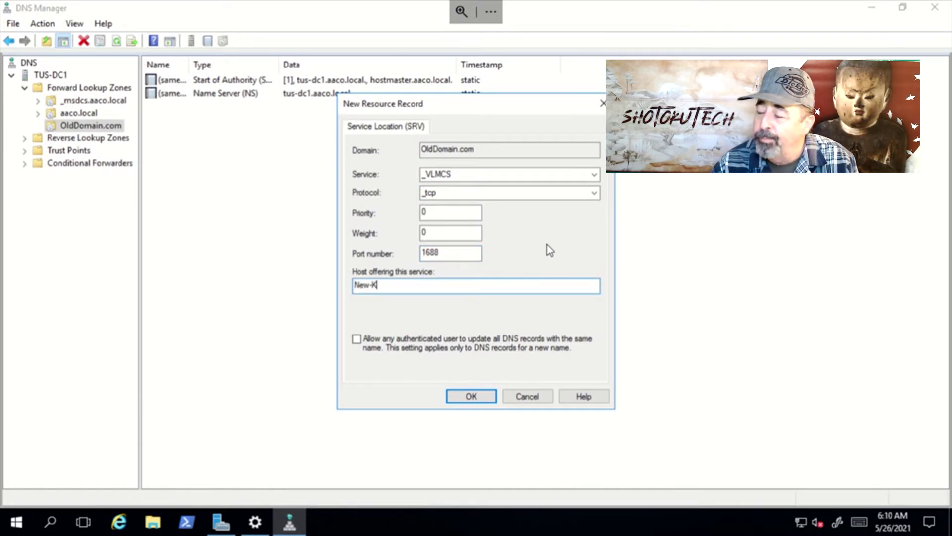
type("MS.NewDomain.com.")
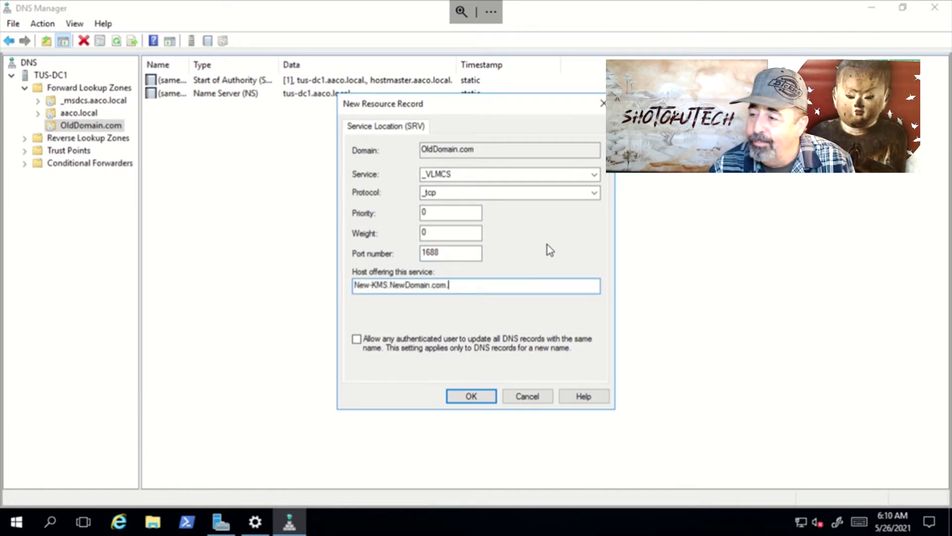
left_click(468, 401)
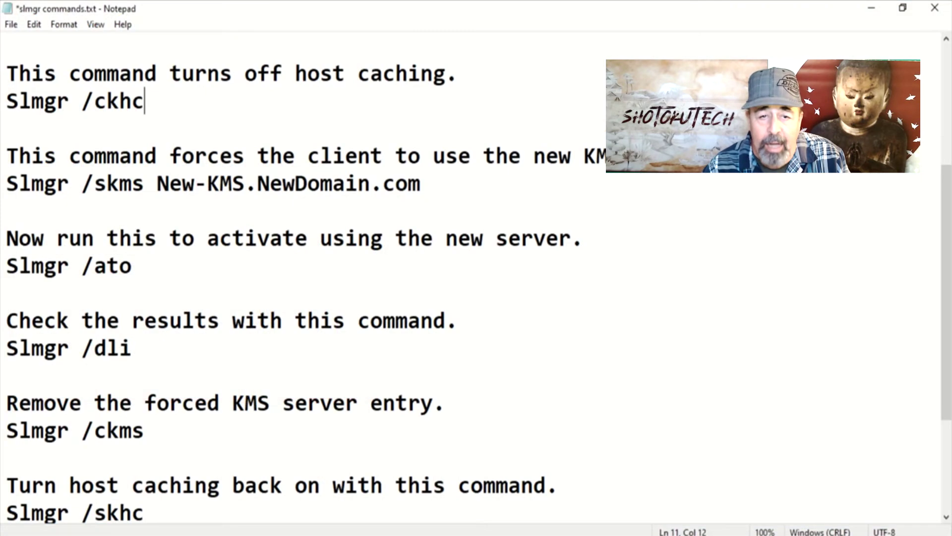
Step: Select the Slmgr /ckhc host-caching command in the Notepad notes
left_click_drag(144, 101, 7, 96)
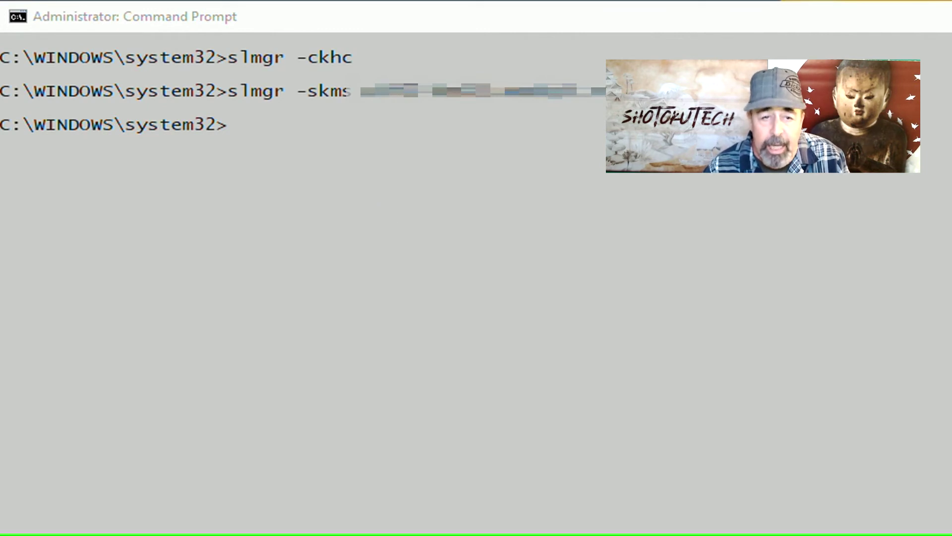
Step: Dismiss the KMS machine name and host caching disabled confirmations, then clear the console with cls
left_click_drag(612, 51, 612, 53)
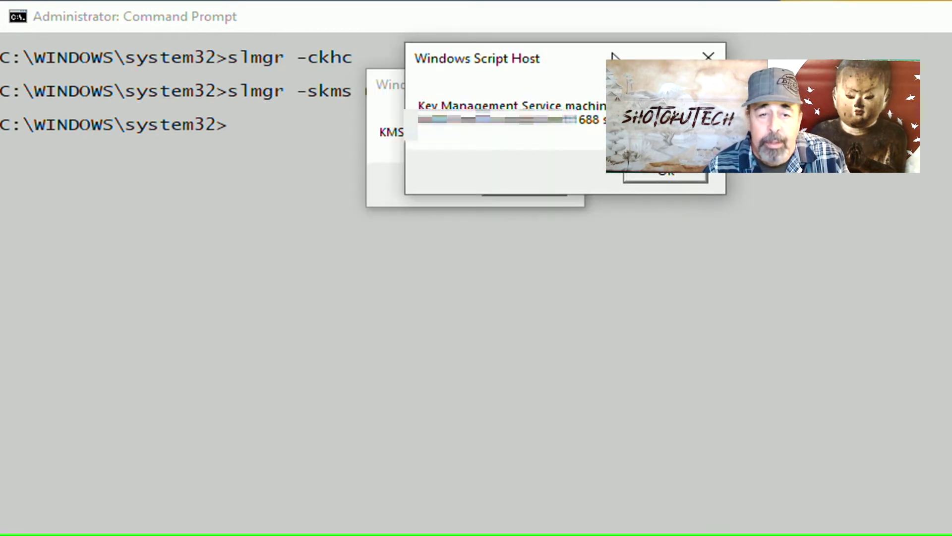
left_click(663, 178)
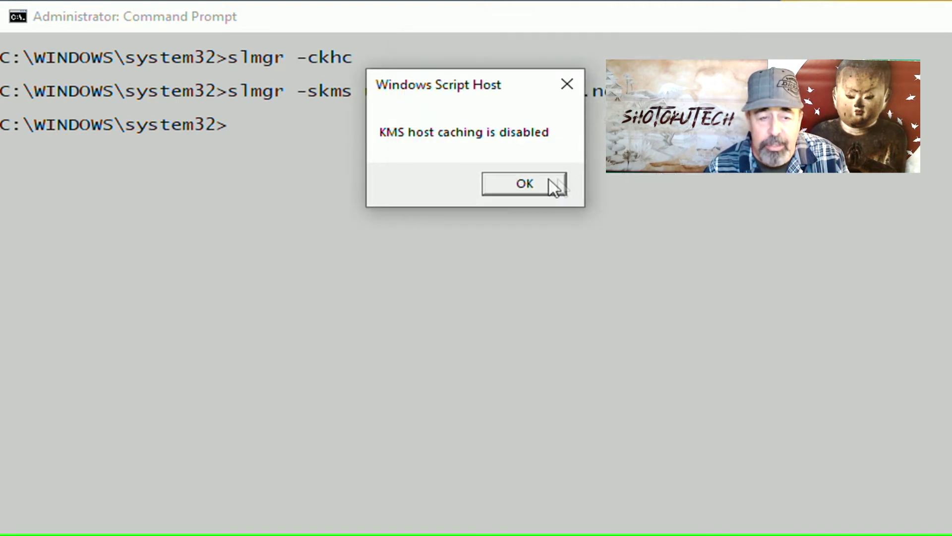
left_click(532, 182)
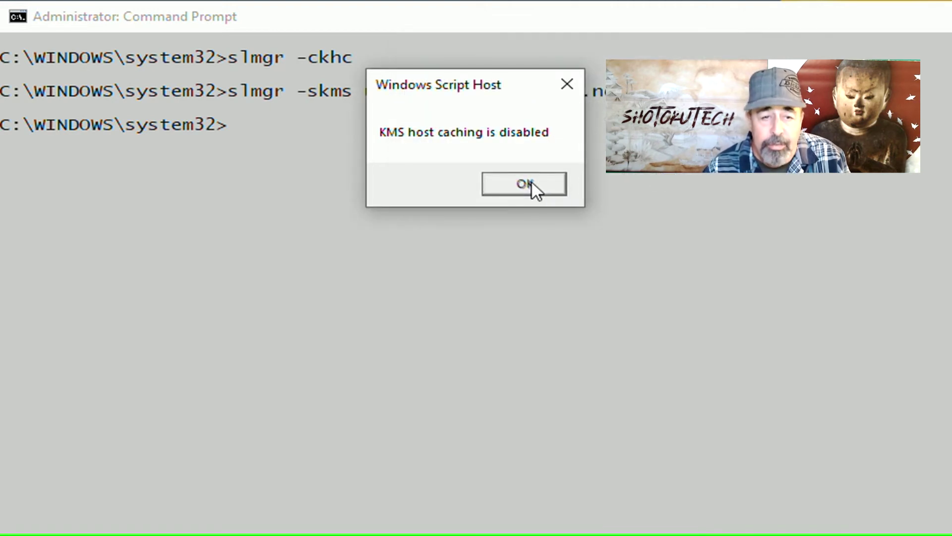
left_click(448, 252)
key("Escape")
type("cls")
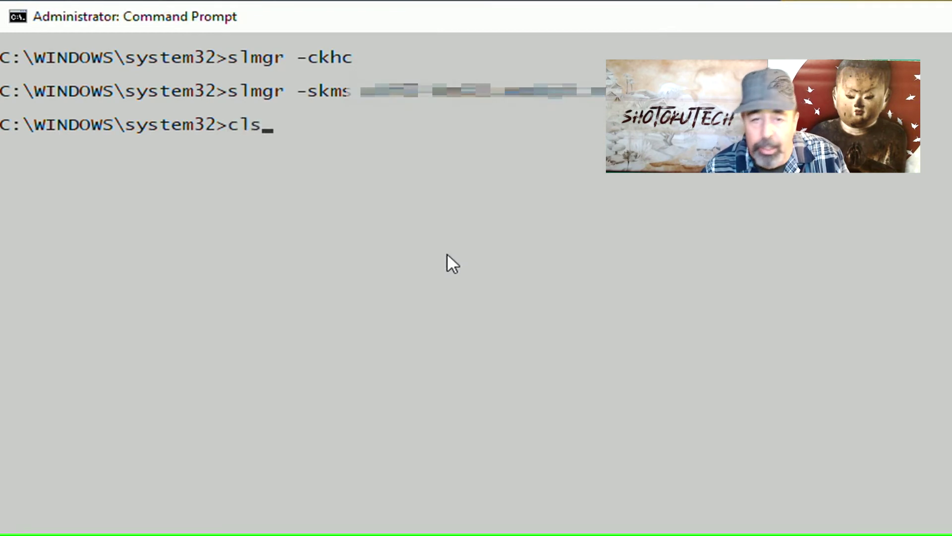
key("Return")
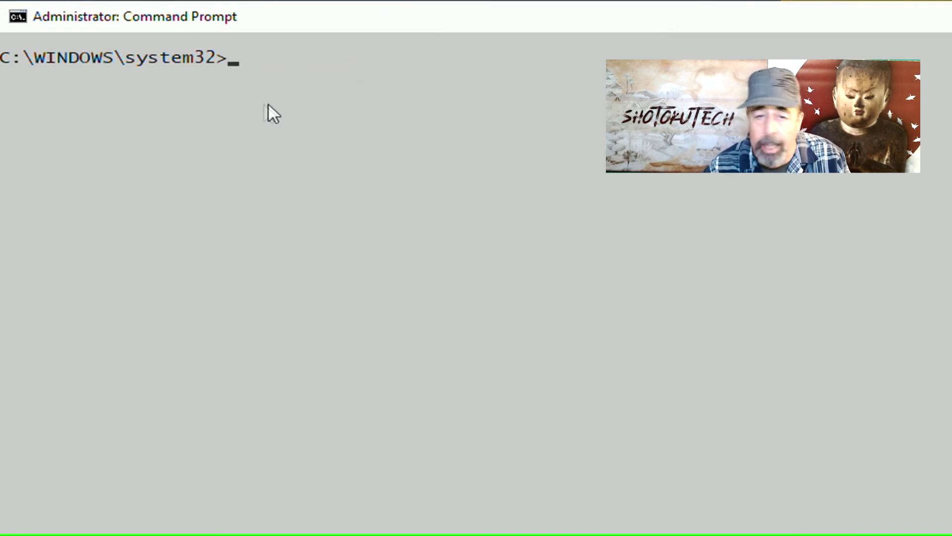
Step: Activate Windows against the new KMS server with slmgr -ato, then run slmgr -dli
type("slmgr -ato")
key("Return")
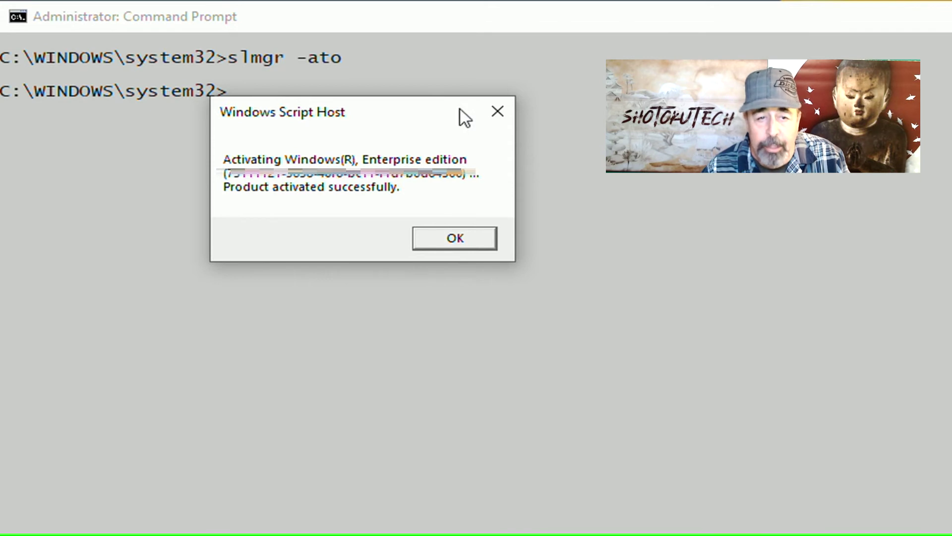
left_click(495, 110)
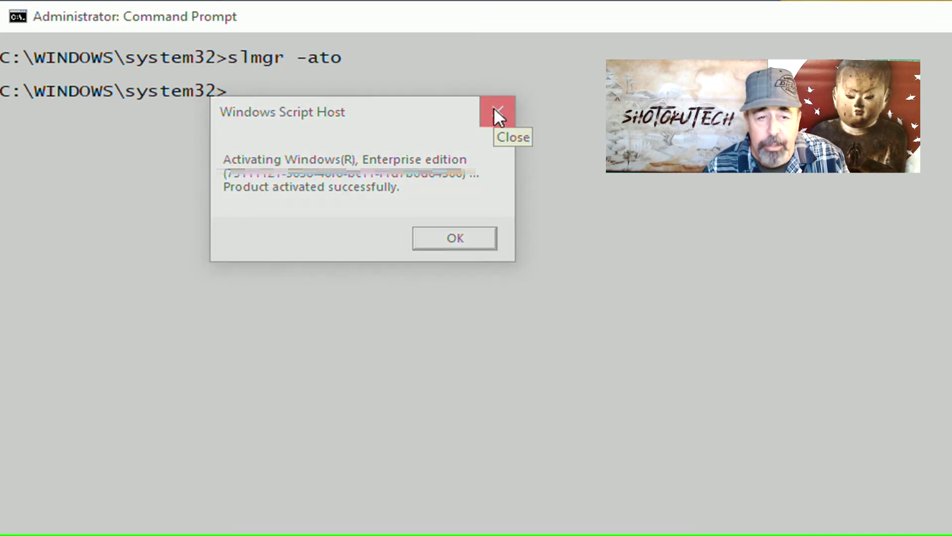
type("slmgr -dli")
key("Return")
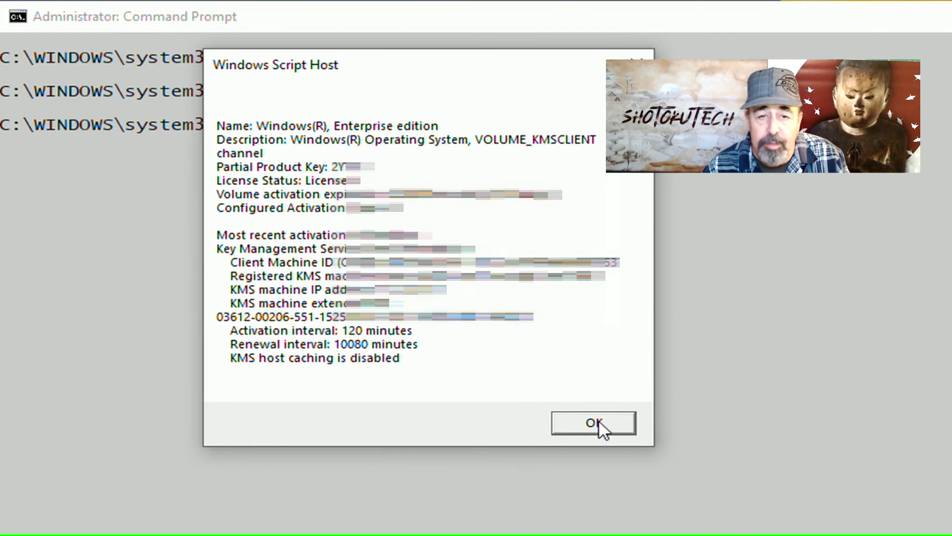
Step: Dismiss the licence details, host caching enabled and KMS name cleared messages, then select the cscript line
left_click(598, 423)
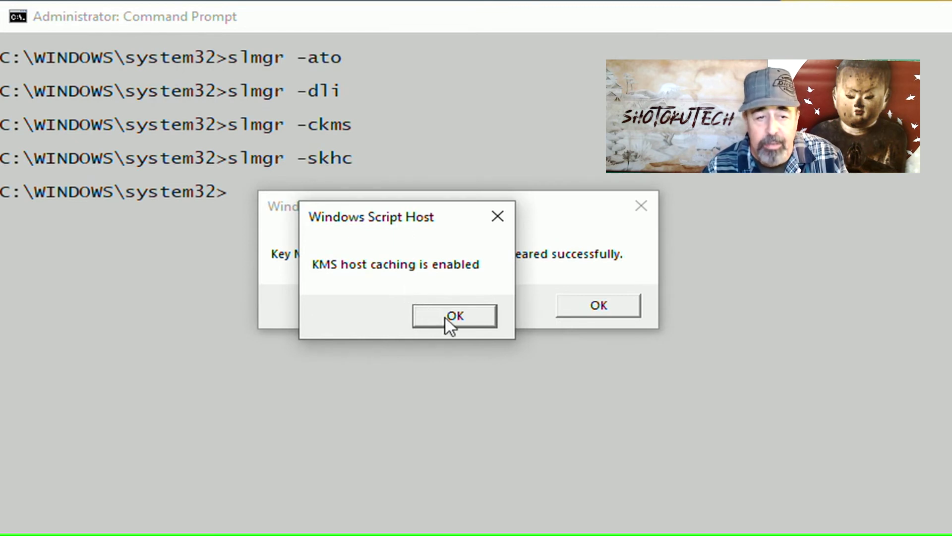
left_click(446, 318)
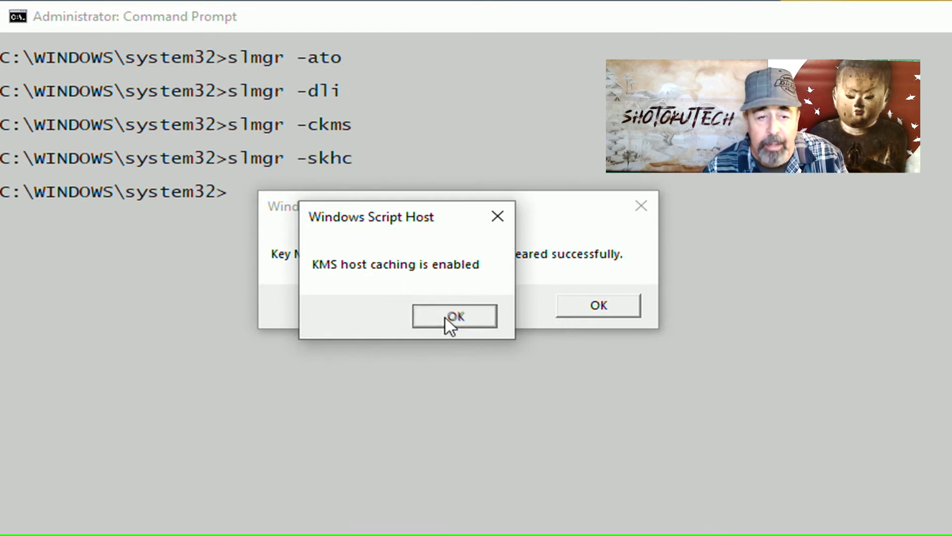
left_click(600, 308)
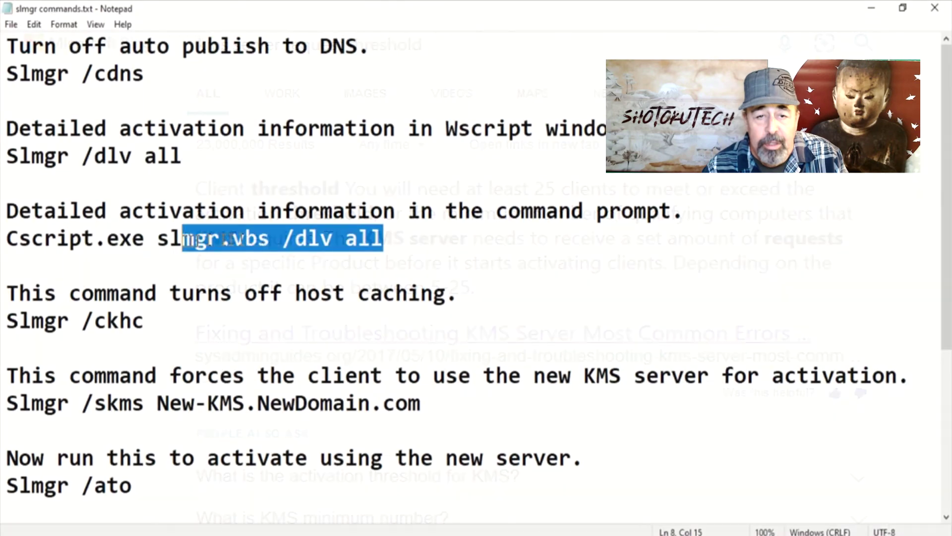
left_click(15, 248)
triple_click(9, 241)
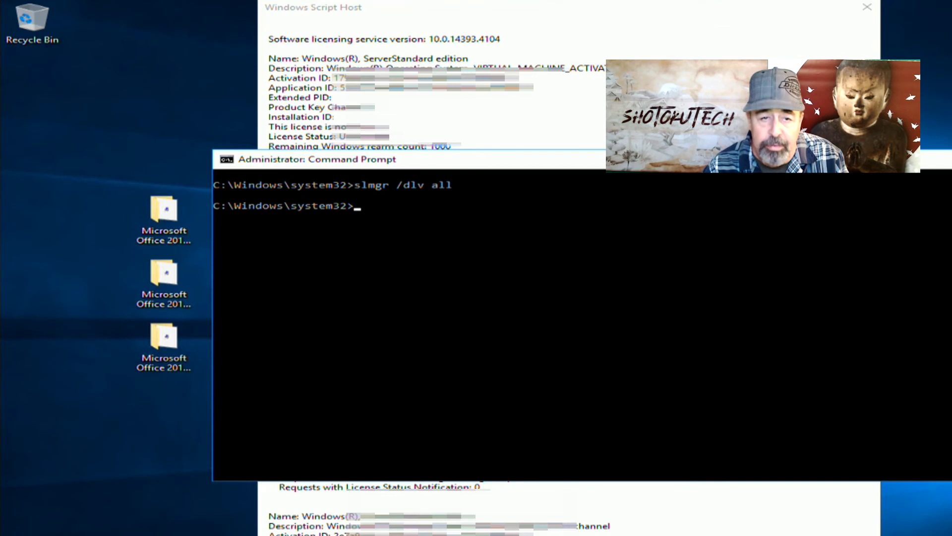
Step: Edit the recalled slmgr /dlv all command into cscript.exe slmgr.vbs /dlv all
key("Up")
key("Home")
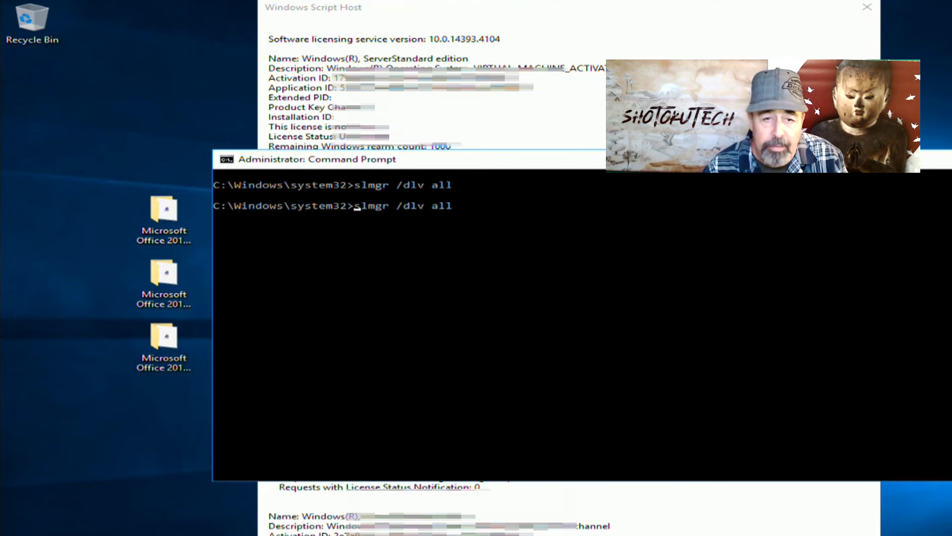
type("c")
type("script")
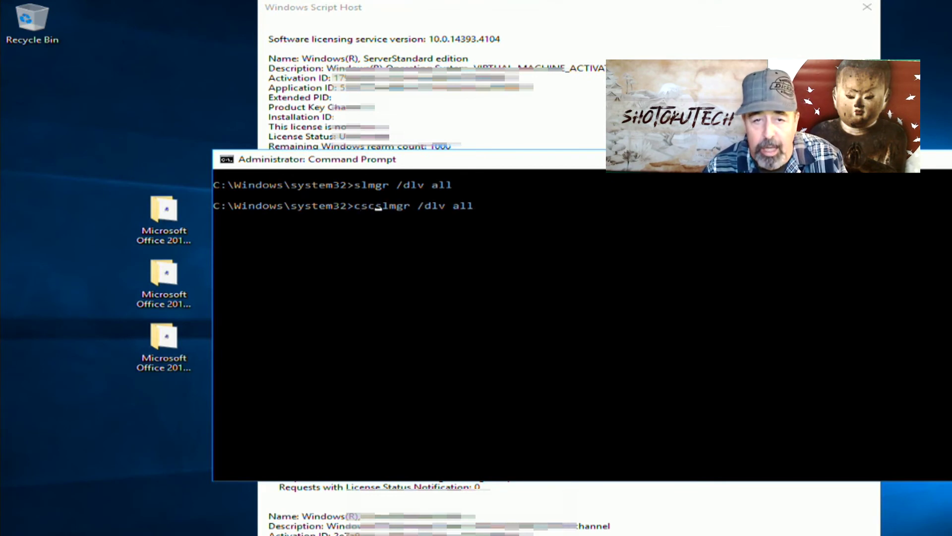
type(".")
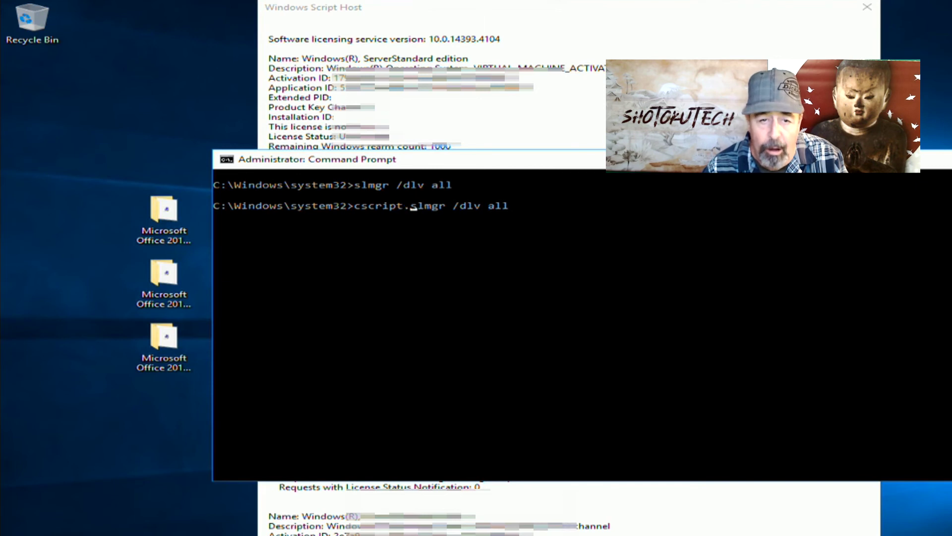
type("exe")
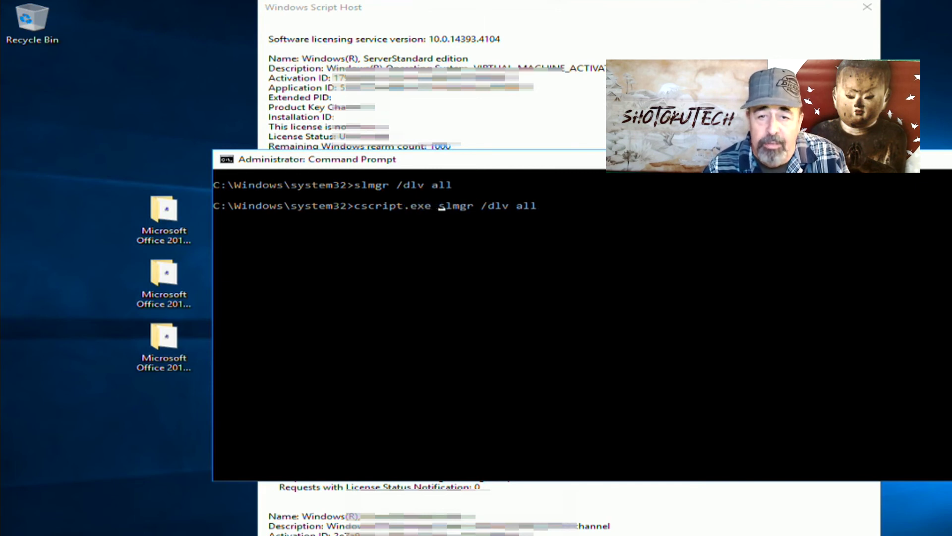
key("Right")
key("Right")
key("Right")
key("Right")
key("Right")
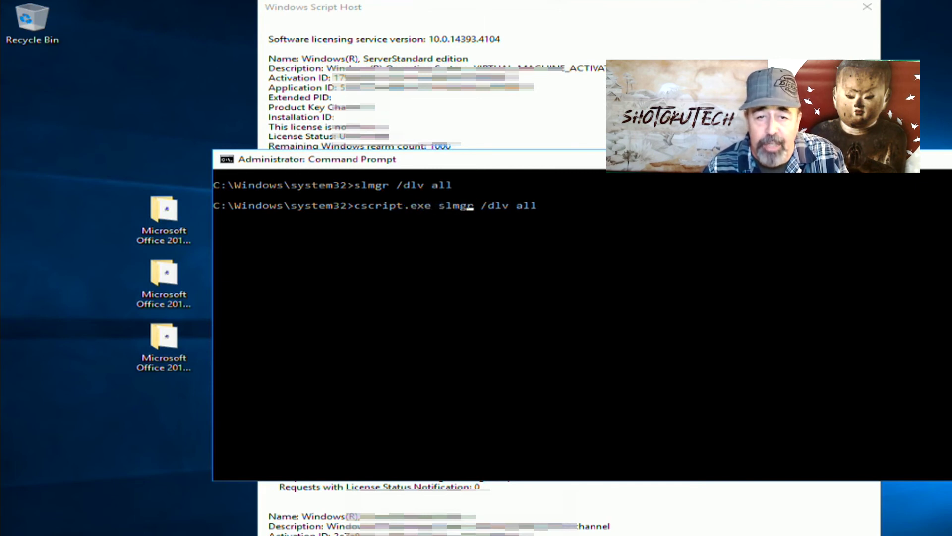
type(".")
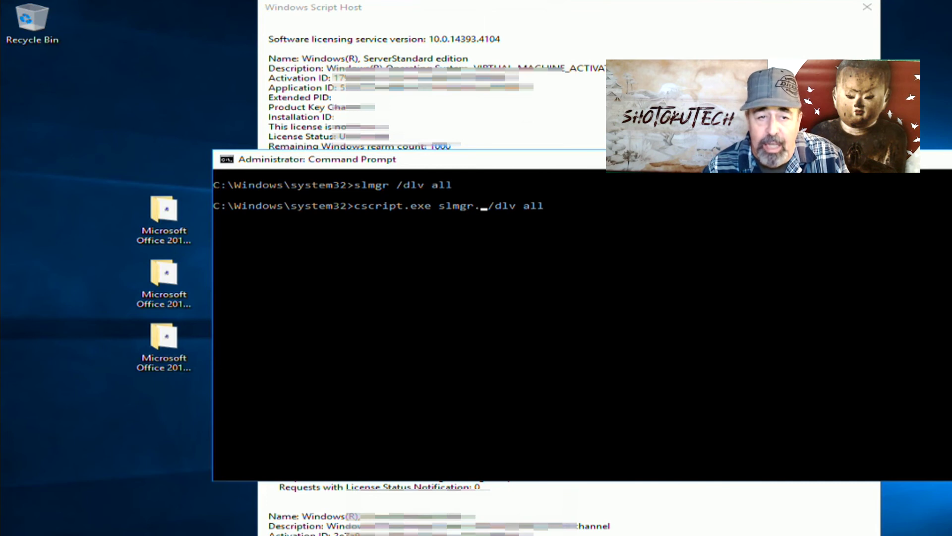
type("vbs")
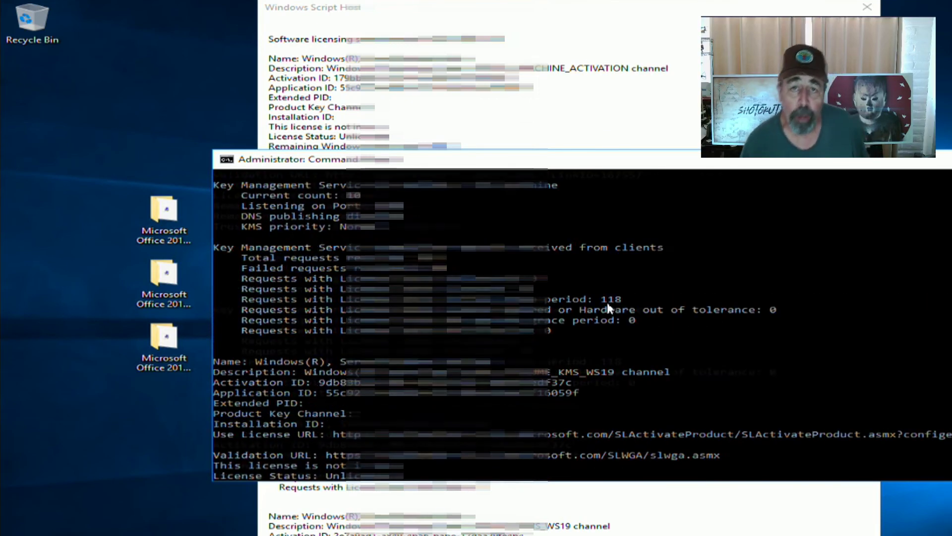
scroll(609, 308, "up", 10)
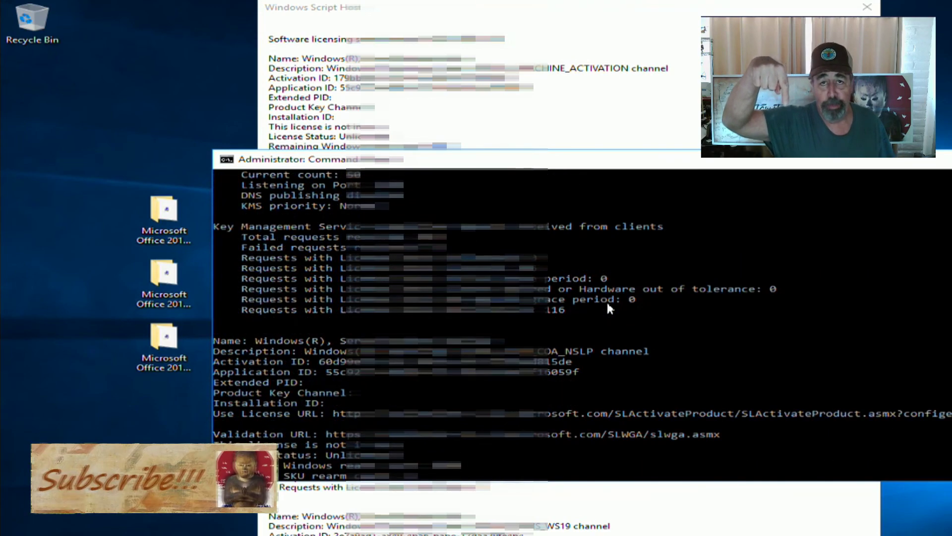
scroll(606, 300, "down", 9)
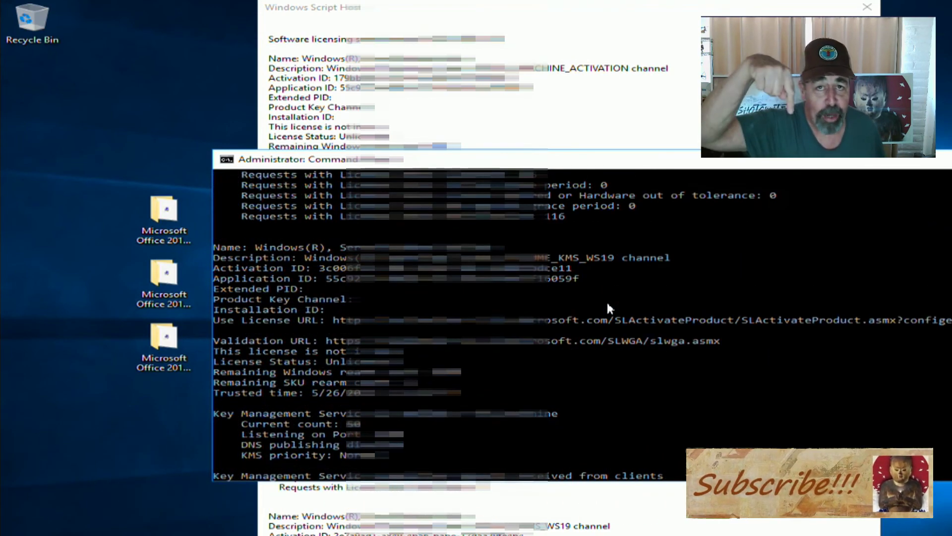
scroll(608, 305, "up", 7)
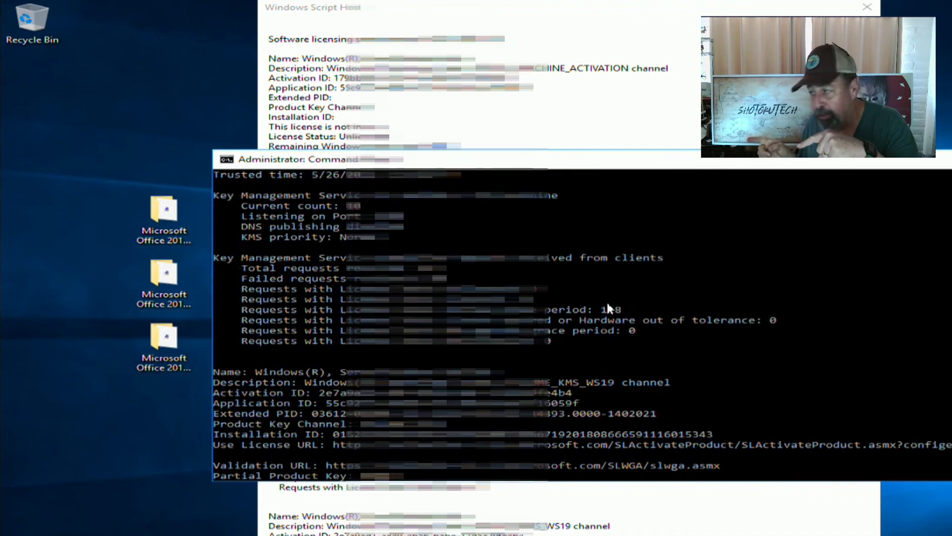